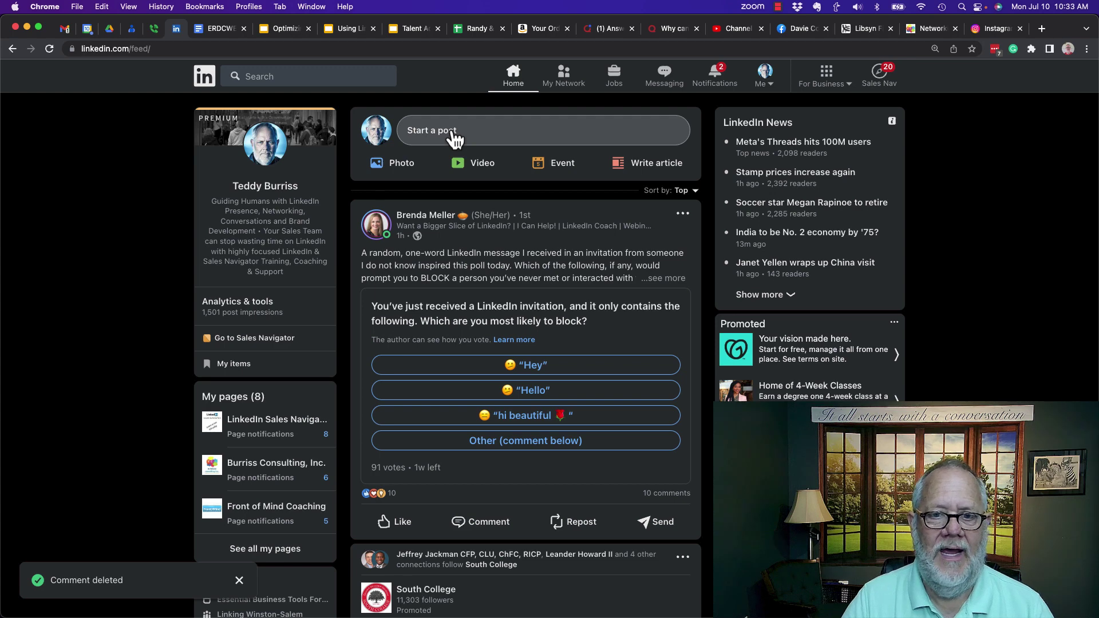
Step: Publish a new post reading '#testing replying to replies ty comments on LinkedIn Posts.'
{"action": "left_click", "coordinate": [452, 131]}
{"action": "type", "text": "#testing repling to replies ty comments on LinkedIn Posts."}
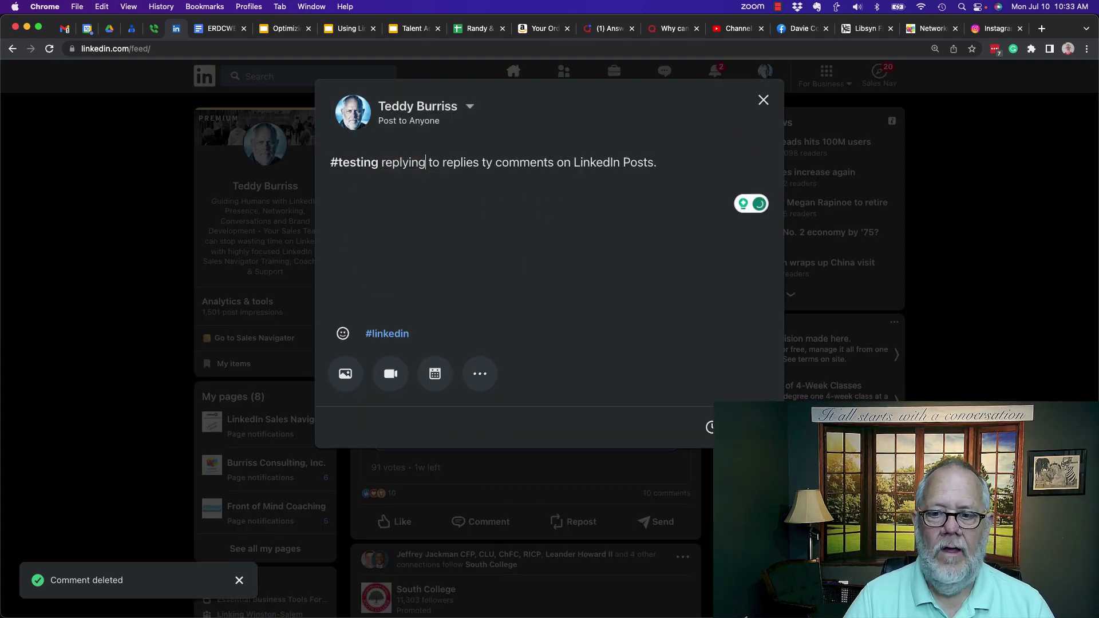
{"action": "left_click", "coordinate": [744, 426]}
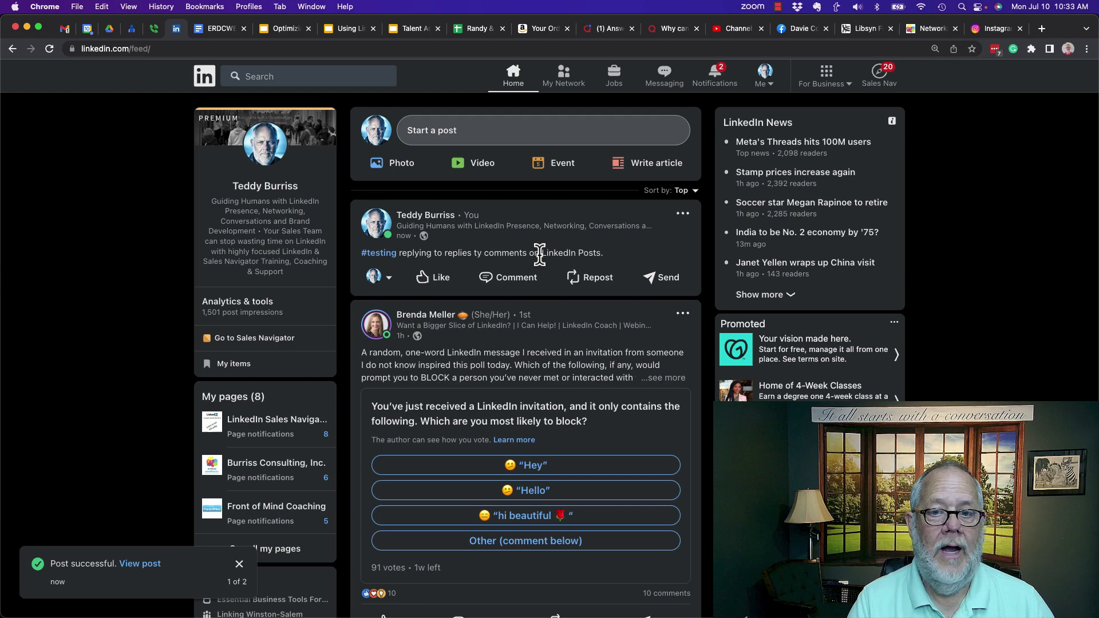
Step: From the second account, comment 'I want to see what happens' plus a first name on the #testing post
{"action": "key", "text": "super+grave"}
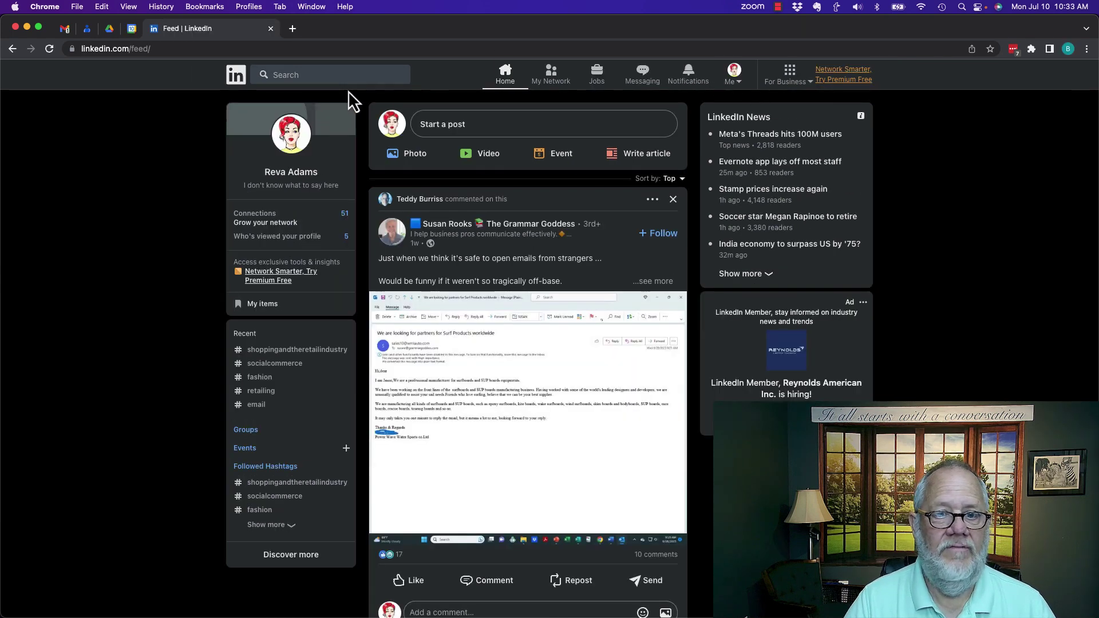
{"action": "left_click", "coordinate": [238, 84]}
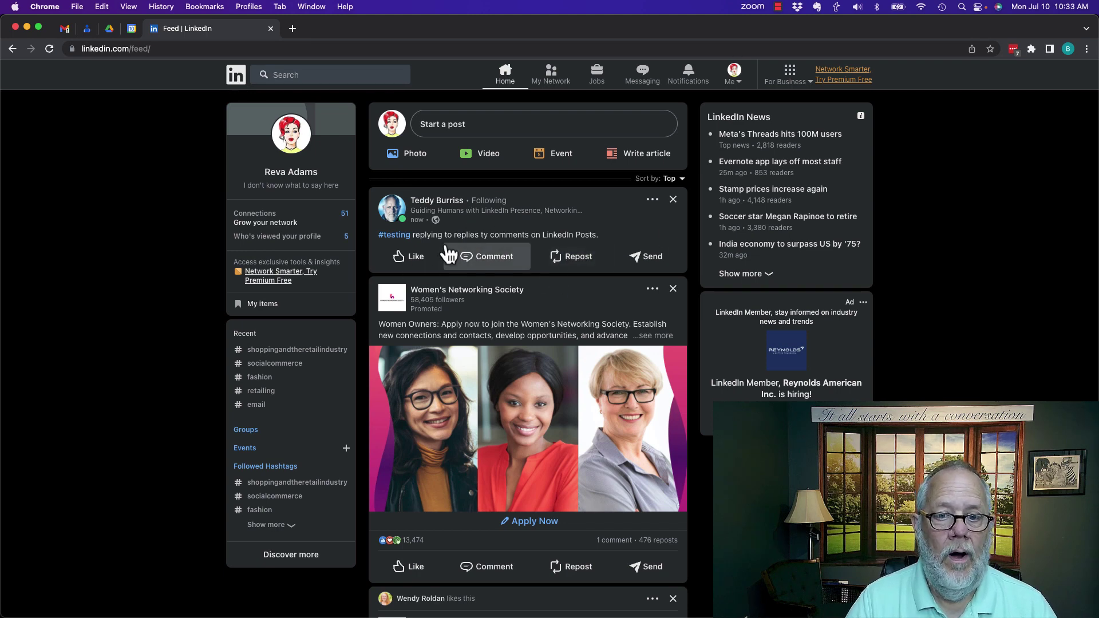
{"action": "double_click", "coordinate": [483, 235]}
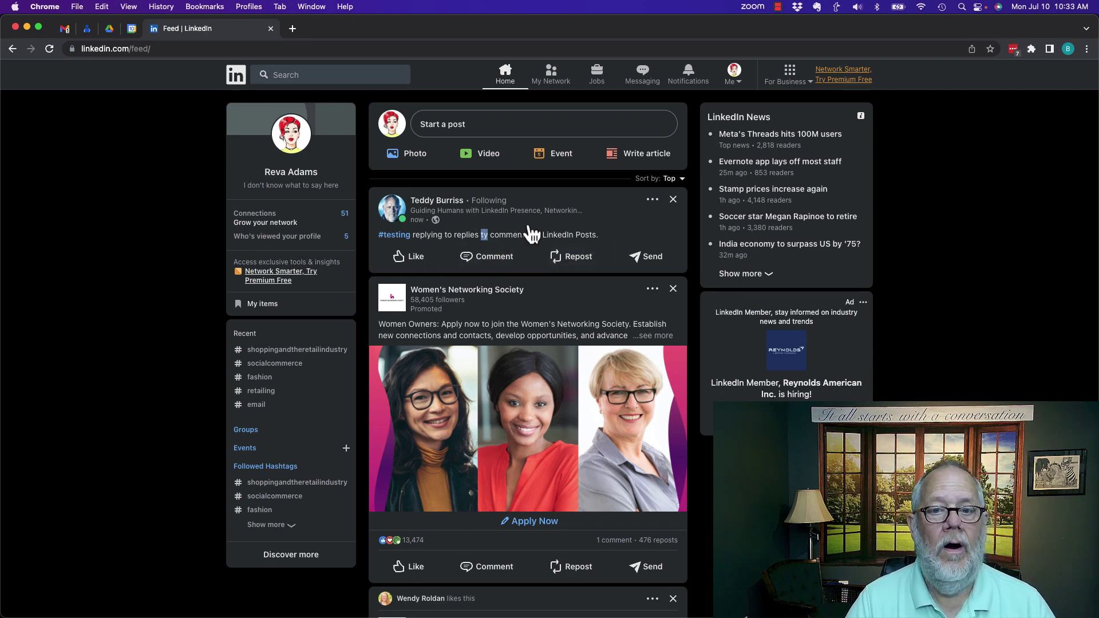
{"action": "left_click", "coordinate": [488, 268]}
{"action": "type", "text": "I wan"}
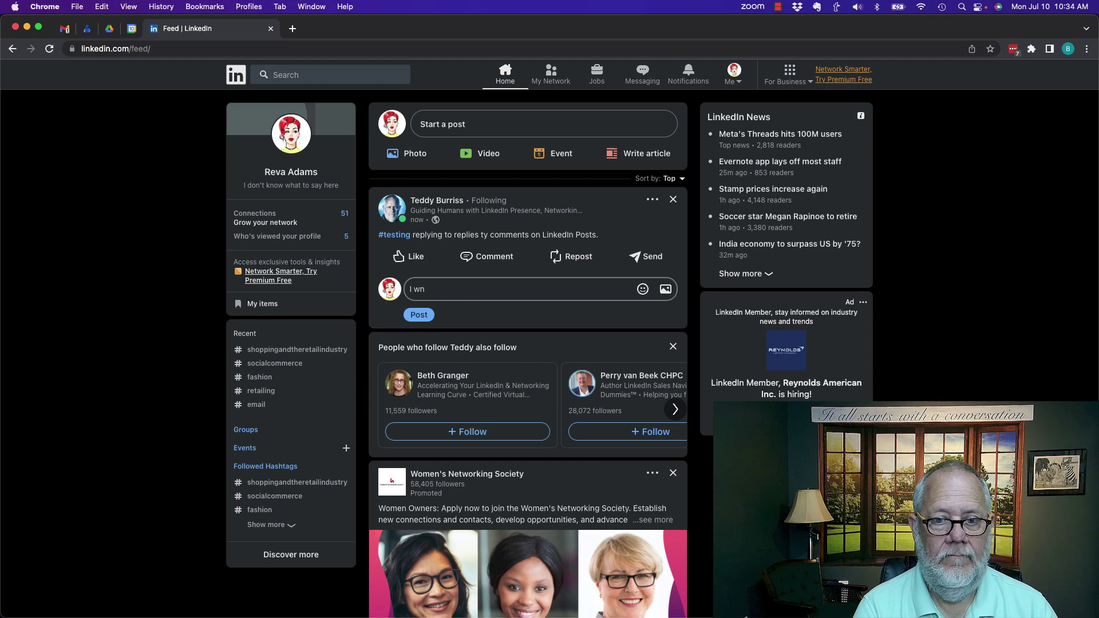
{"action": "type", "text": "t to see what happens teddy"}
{"action": "left_click", "coordinate": [419, 315]}
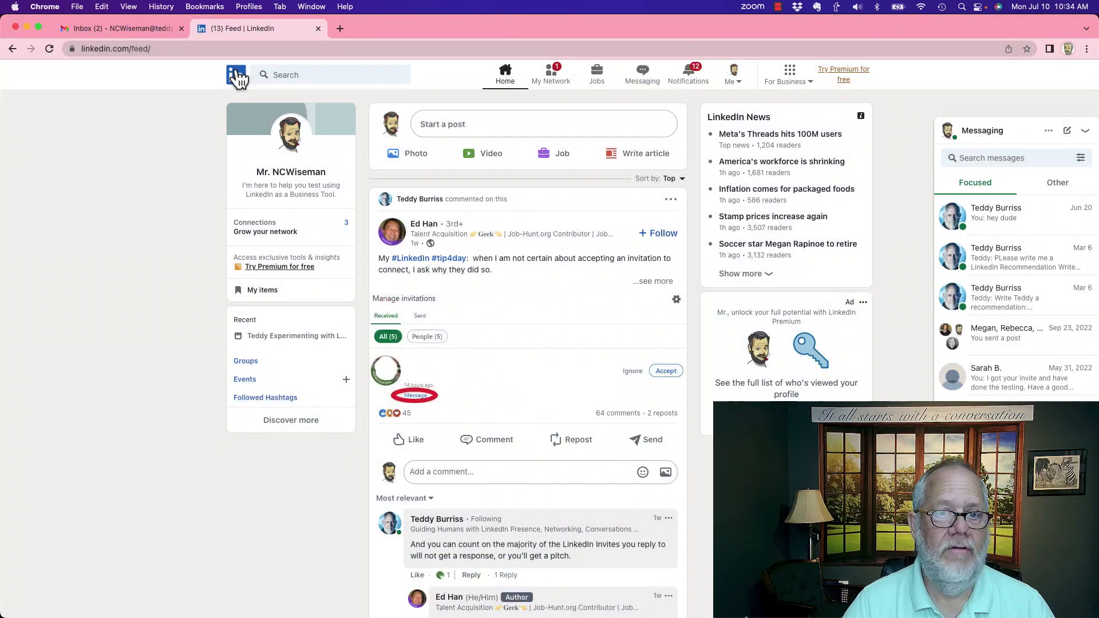
Step: From the third account, comment 'What happens when I comment?' on the post and close the repost prompt
{"action": "left_click", "coordinate": [235, 75]}
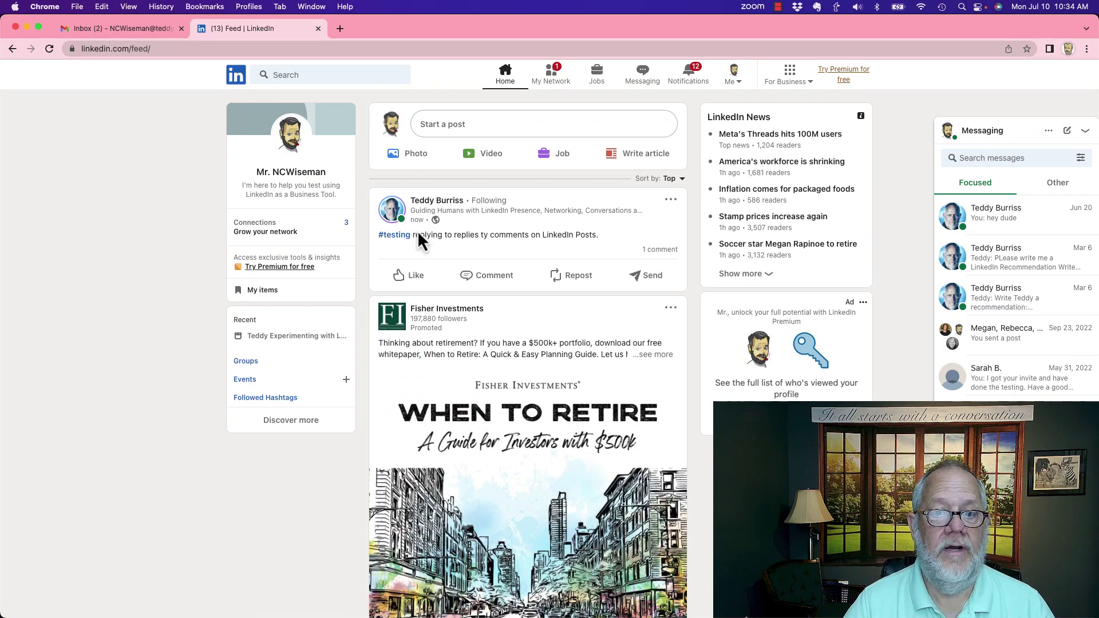
{"action": "left_click", "coordinate": [661, 250]}
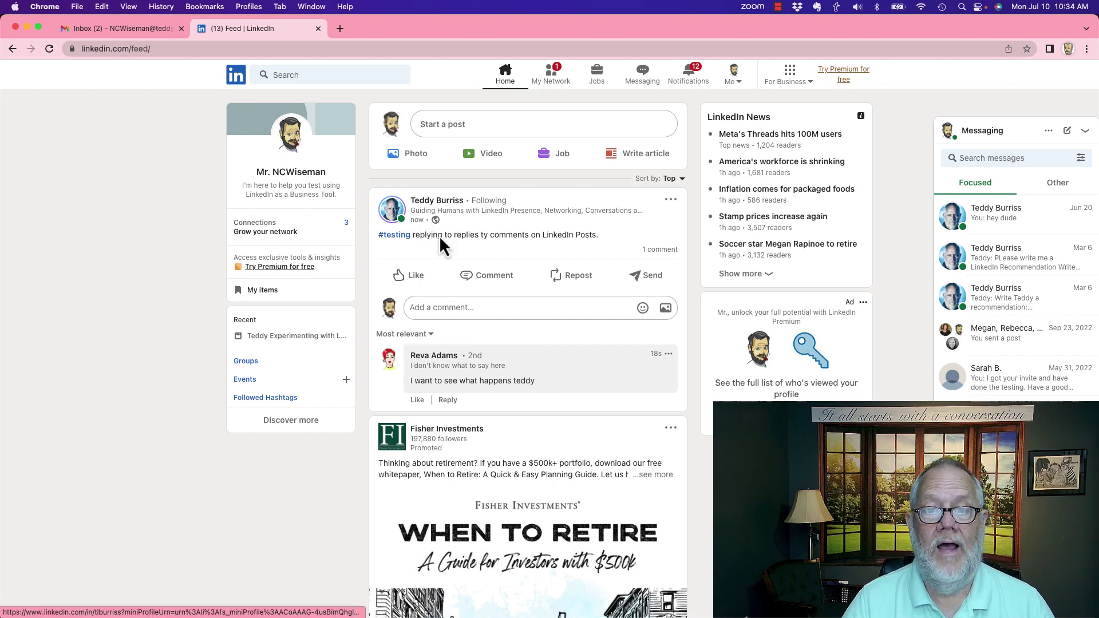
{"action": "left_click", "coordinate": [492, 287]}
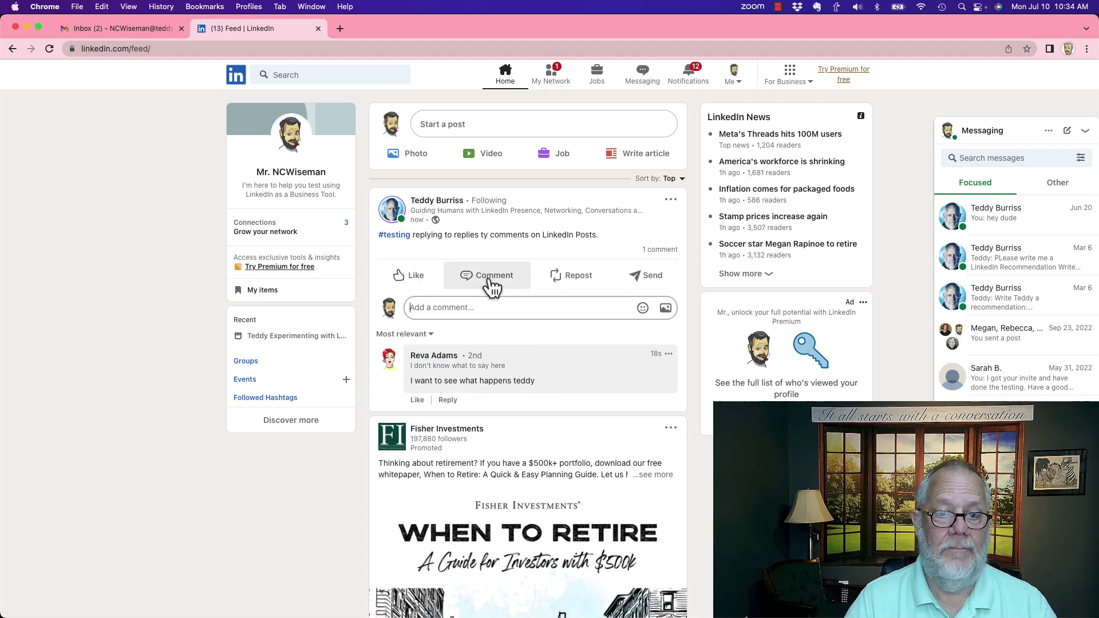
{"action": "type", "text": "ehat happens when I comment?"}
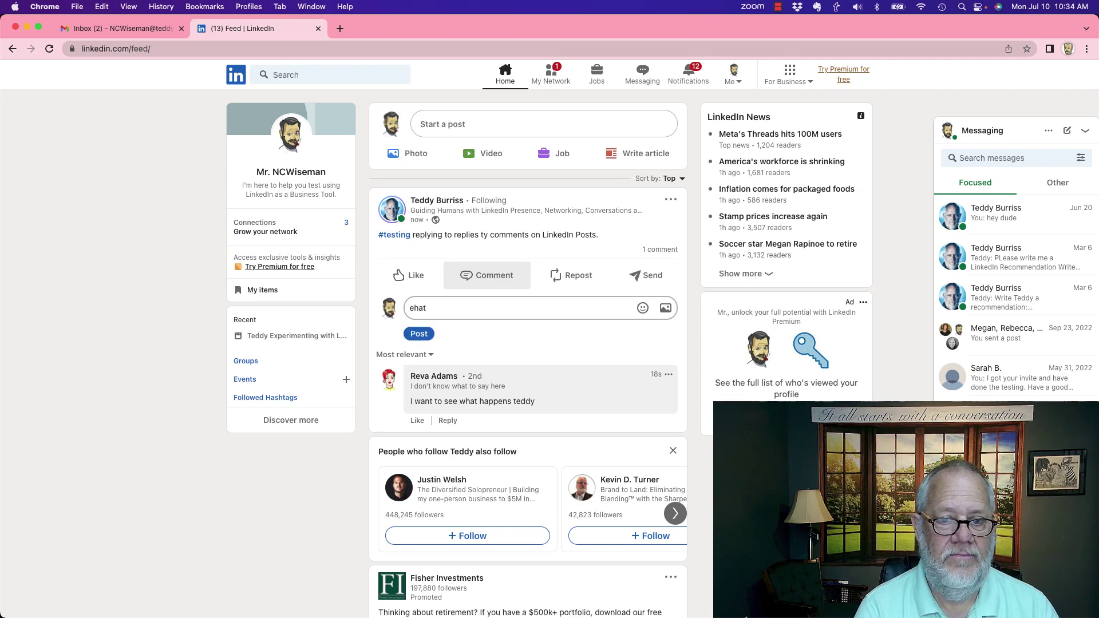
{"action": "left_click", "coordinate": [420, 331]}
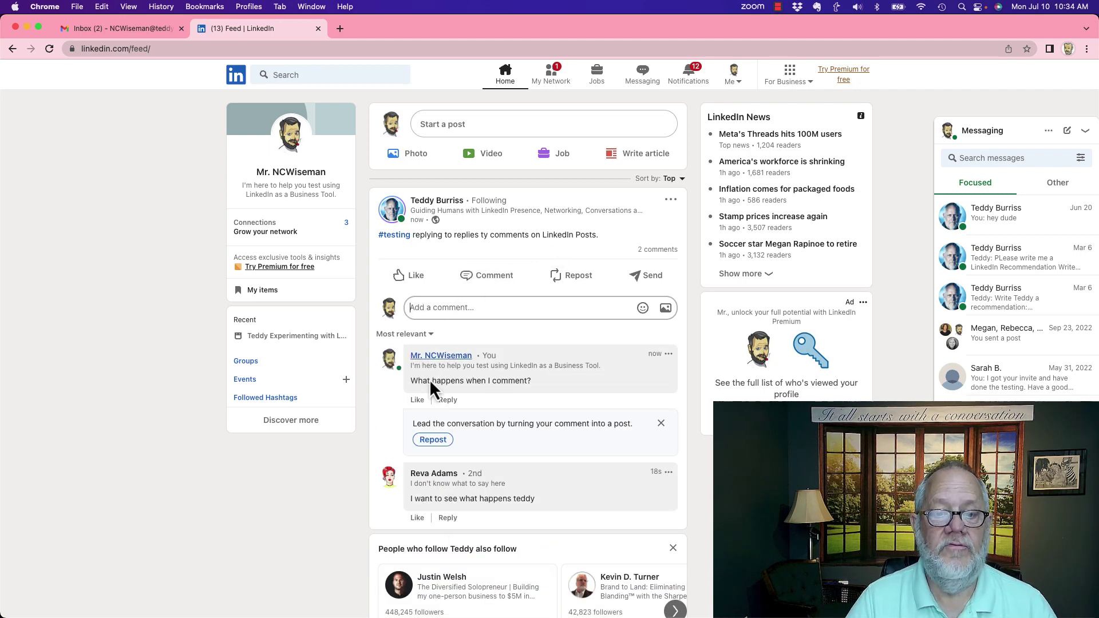
{"action": "left_click", "coordinate": [661, 424]}
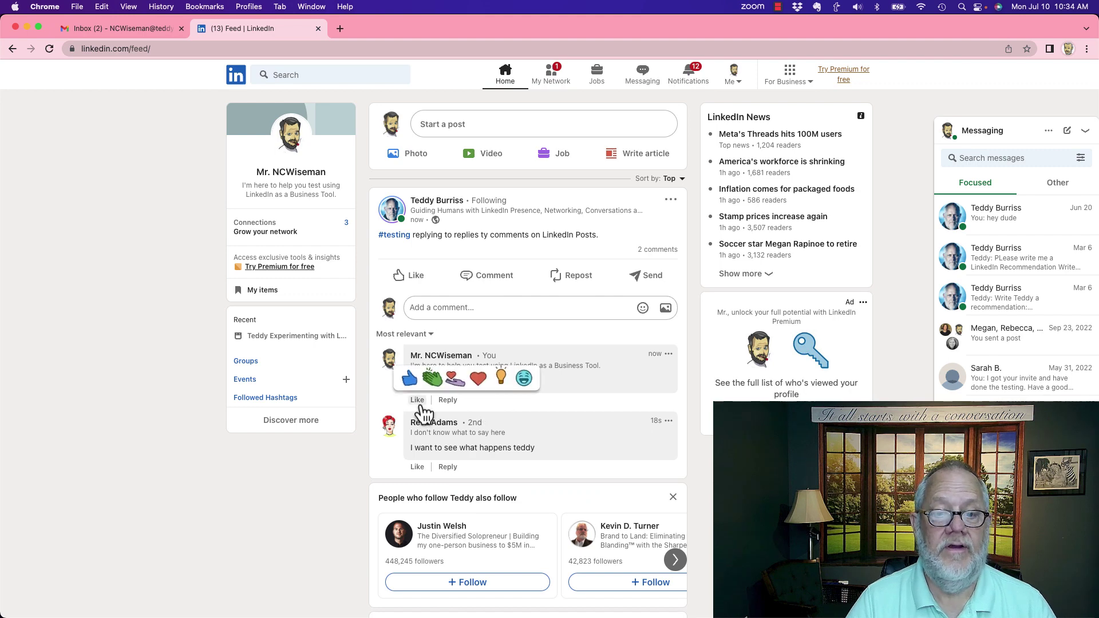
Step: Reply 'Hey this will be interesting' beneath the second account's comment
{"action": "scroll", "coordinate": [554, 401], "scroll_direction": "down", "scroll_amount": 3}
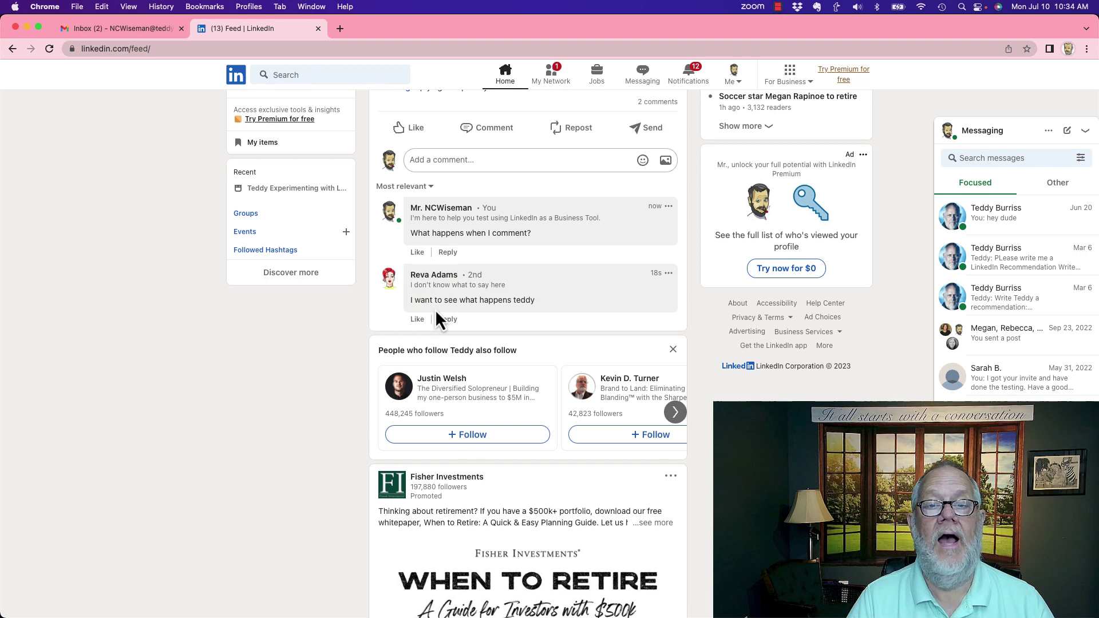
{"action": "left_click", "coordinate": [448, 320]}
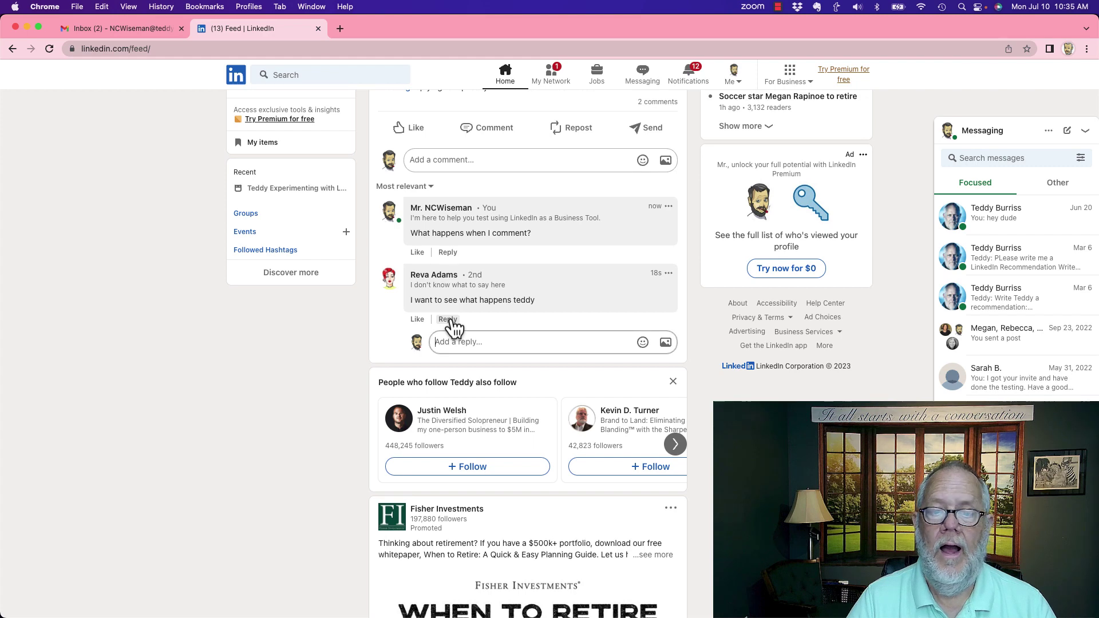
{"action": "left_click", "coordinate": [473, 347]}
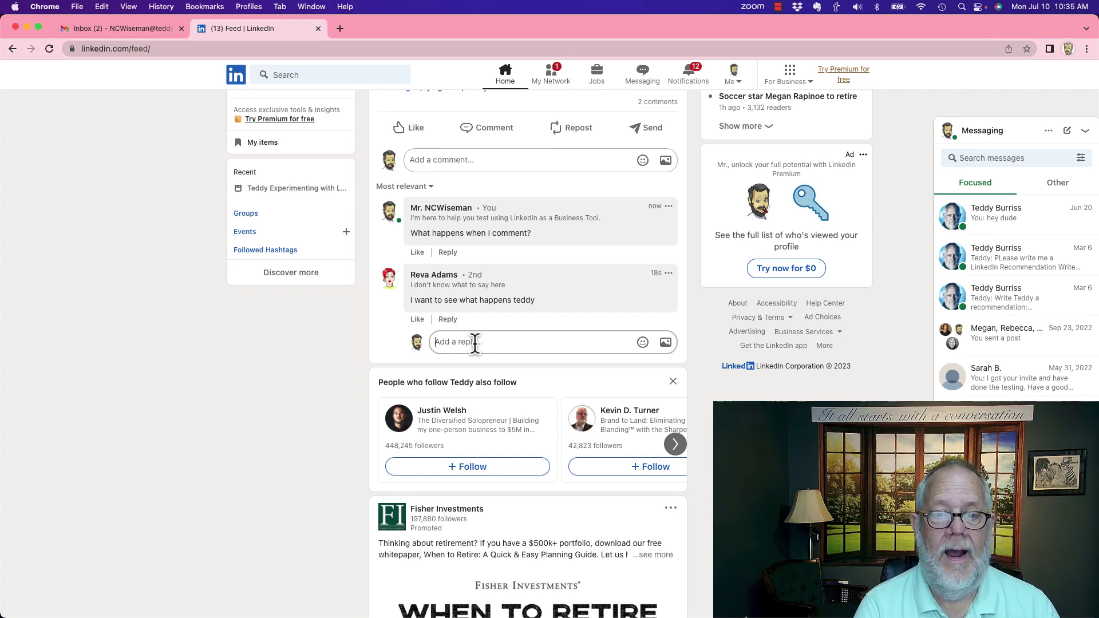
{"action": "type", "text": "Hey this is"}
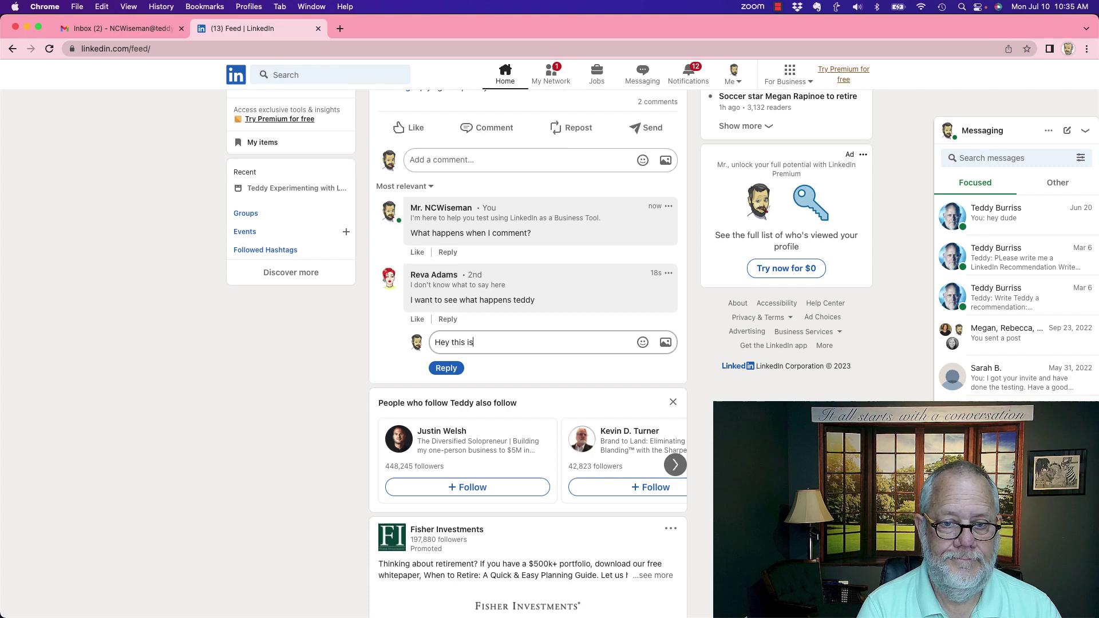
{"action": "key", "text": "BackSpace"}
{"action": "key", "text": "BackSpace"}
{"action": "type", "text": "will b"}
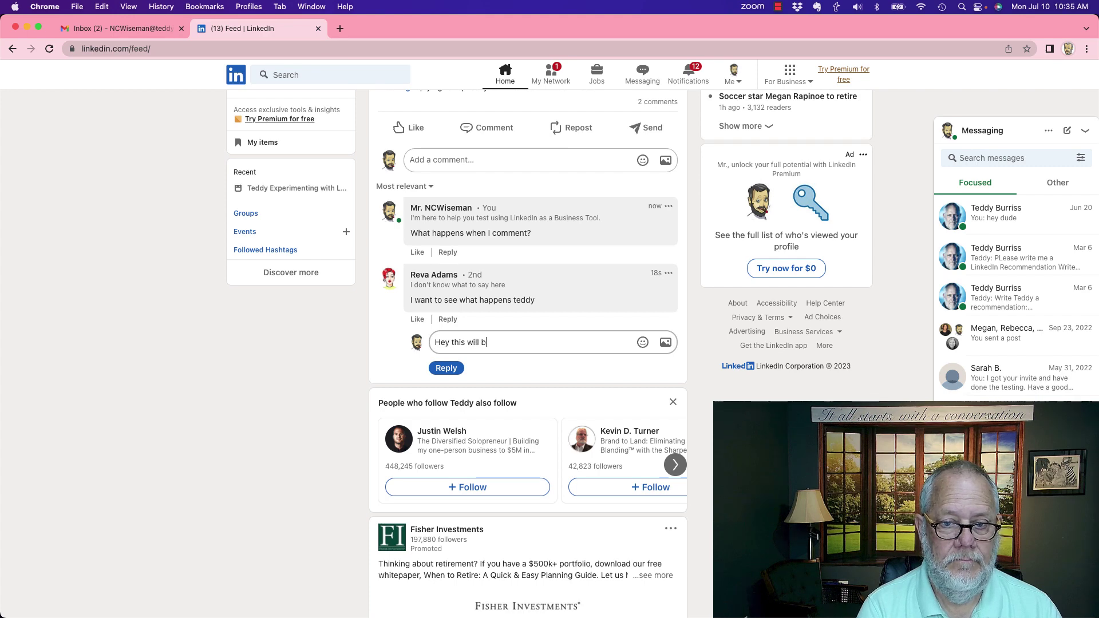
{"action": "type", "text": "e interesting"}
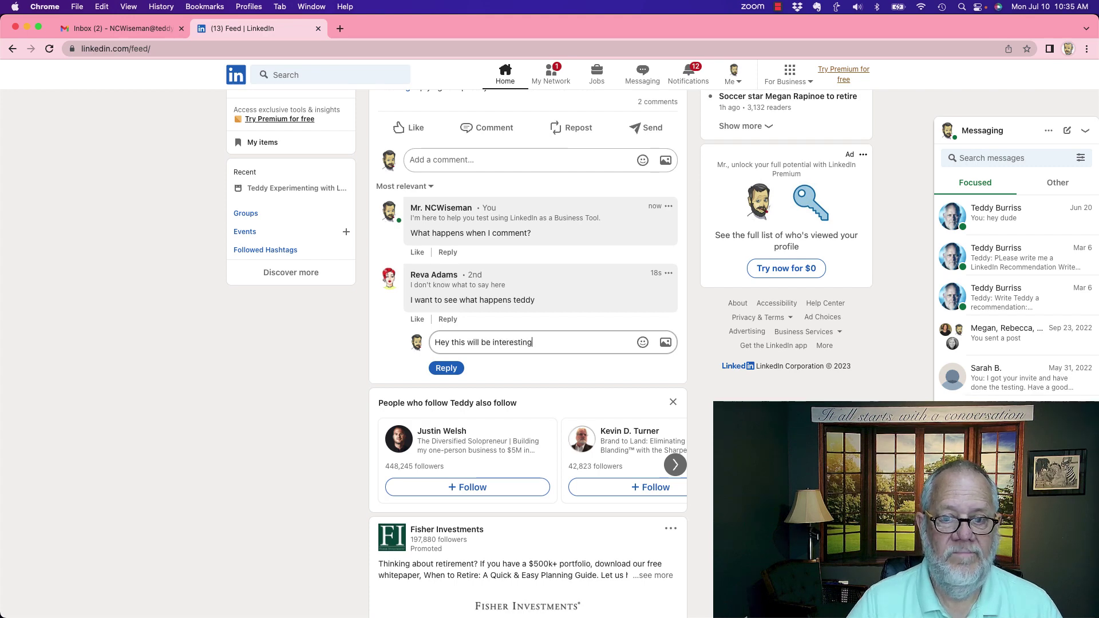
{"action": "left_click", "coordinate": [447, 368]}
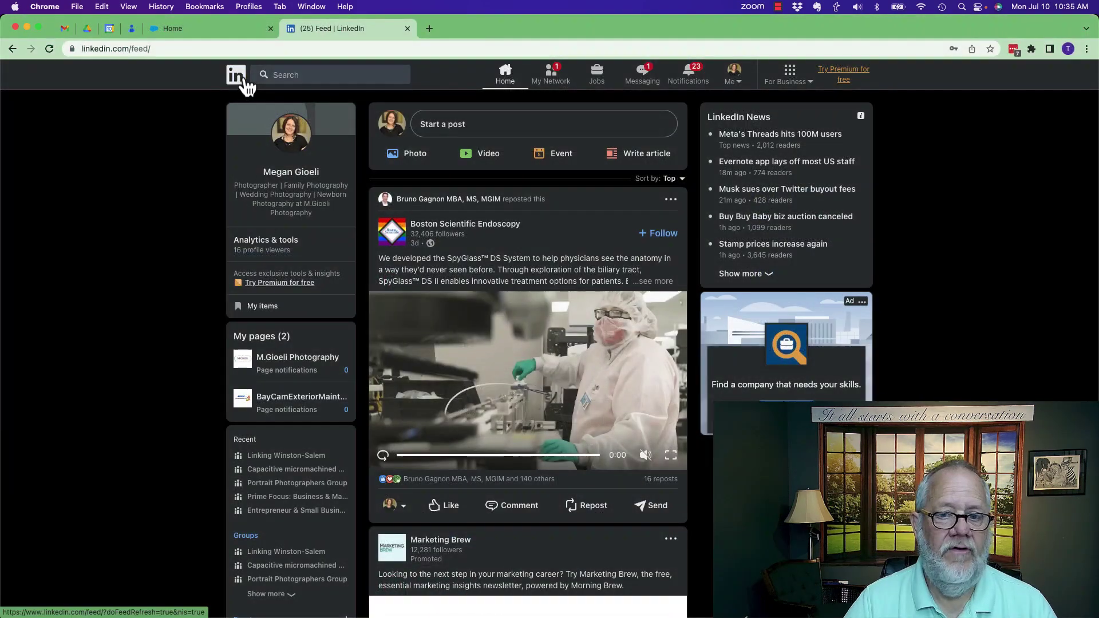
Step: From the fourth account, reload the feed, expand all 3 comments, and open a reply in the thread
{"action": "left_click", "coordinate": [243, 81]}
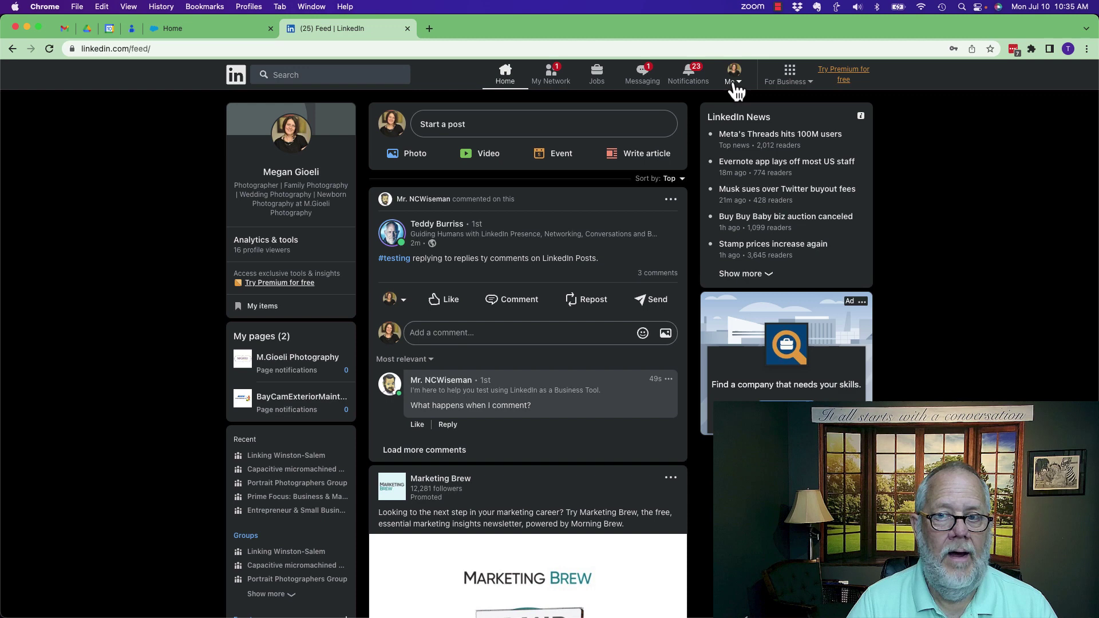
{"action": "left_click", "coordinate": [658, 274]}
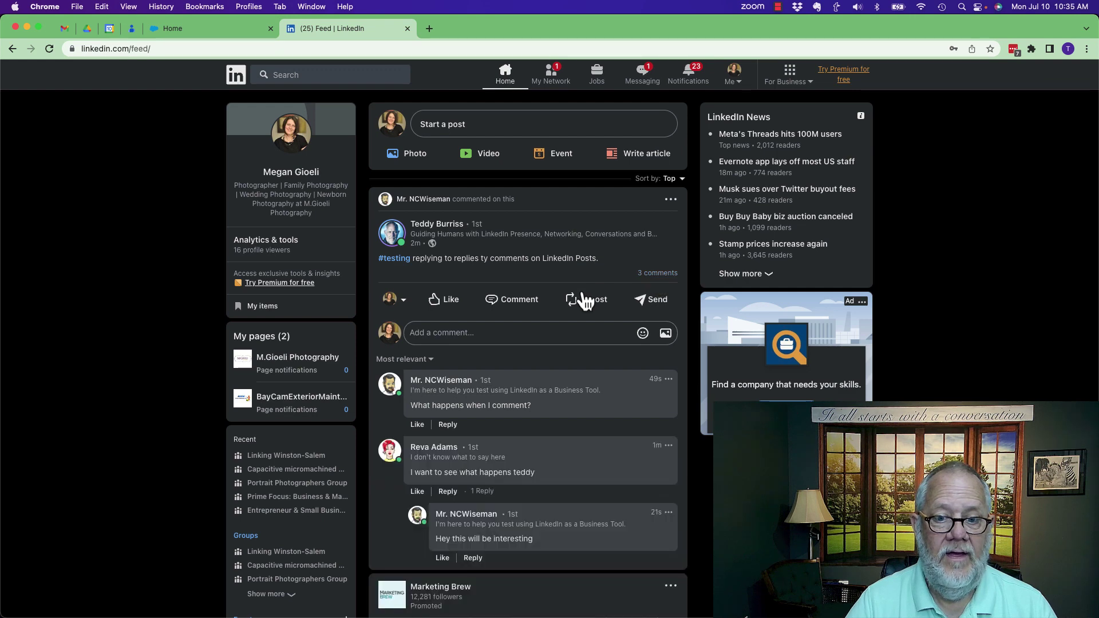
{"action": "scroll", "coordinate": [581, 292], "scroll_direction": "down", "scroll_amount": 3}
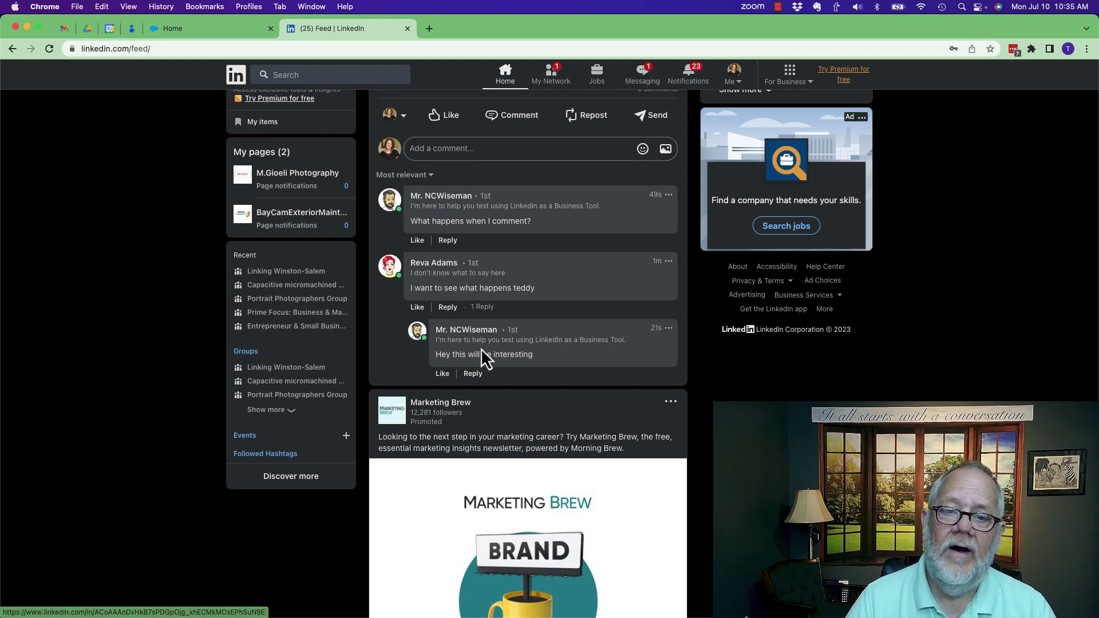
{"action": "scroll", "coordinate": [531, 359], "scroll_direction": "down", "scroll_amount": 1}
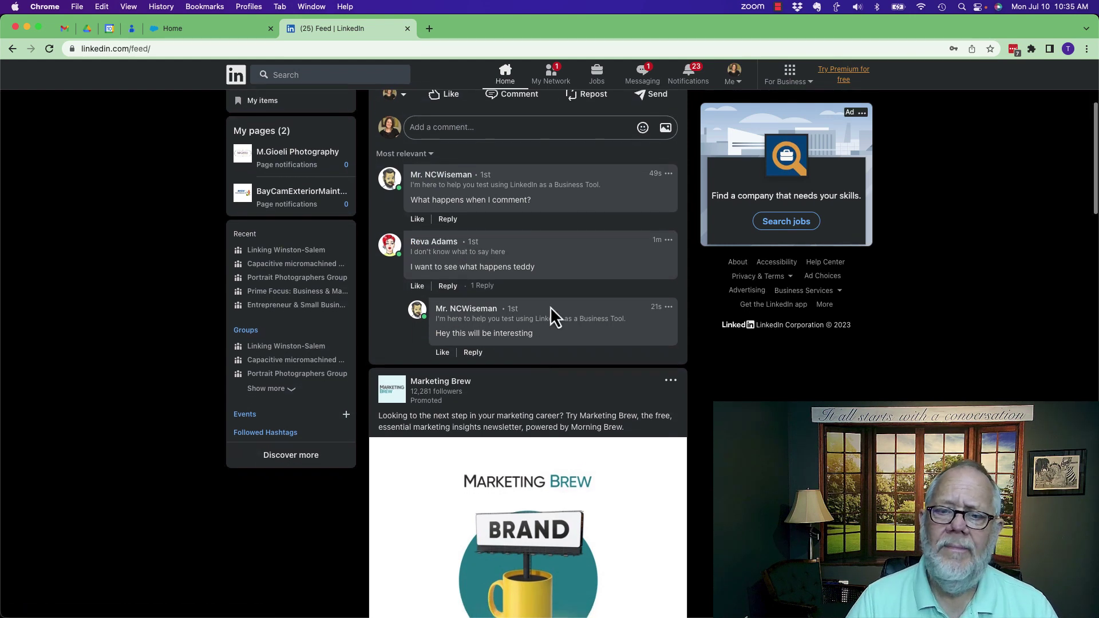
{"action": "left_click", "coordinate": [449, 287]}
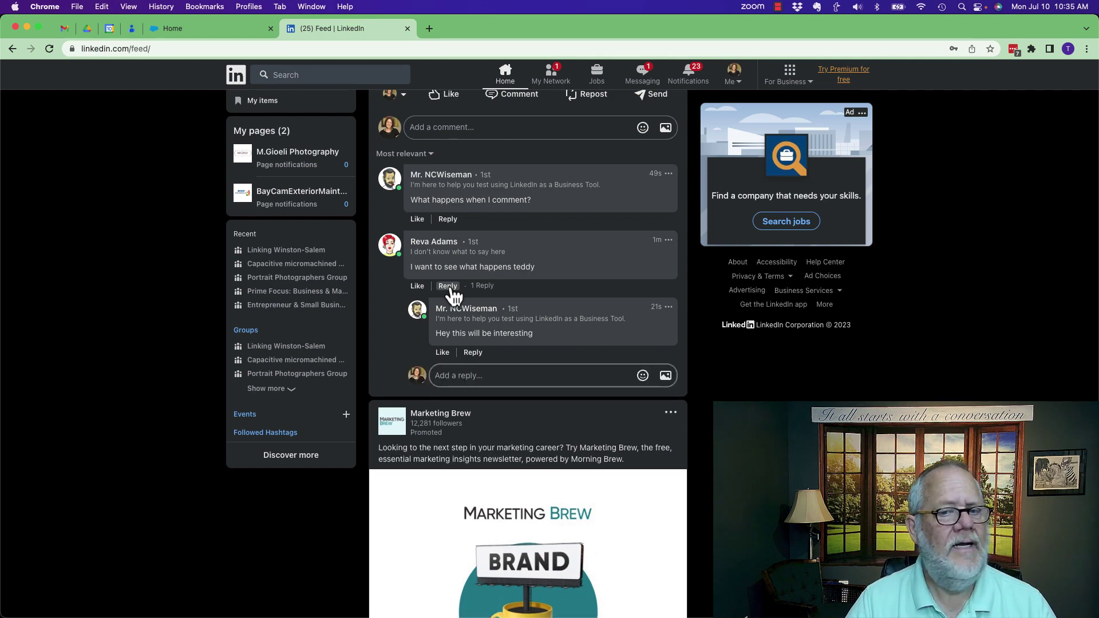
{"action": "left_click", "coordinate": [393, 336]}
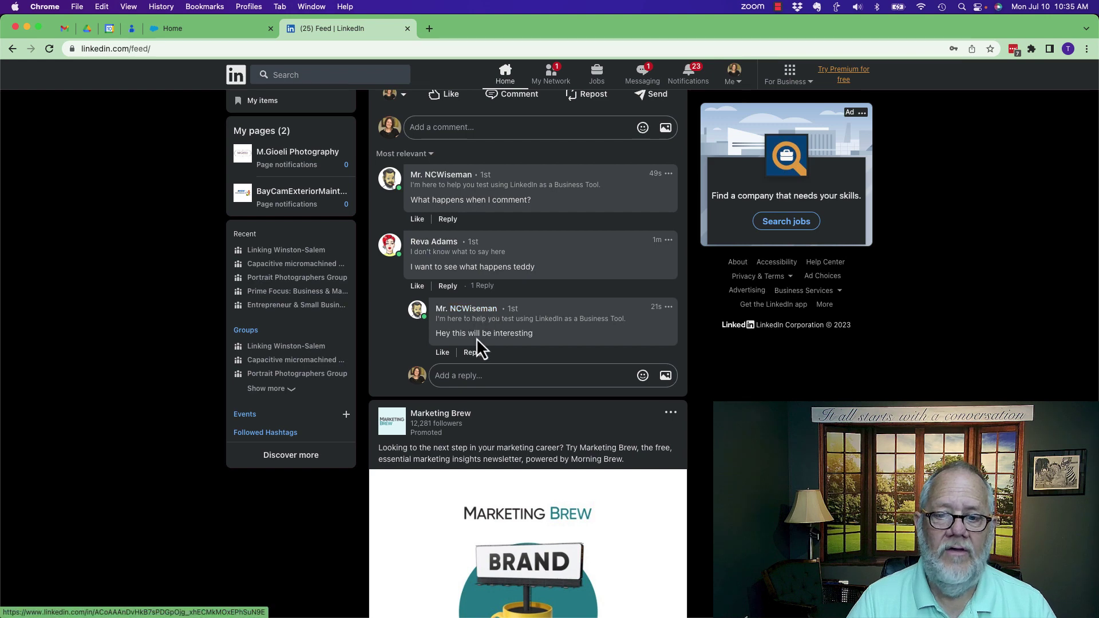
Step: Post 'I'm with you.' tagging the nested reply's author, then open another reply in the thread
{"action": "left_click", "coordinate": [476, 353]}
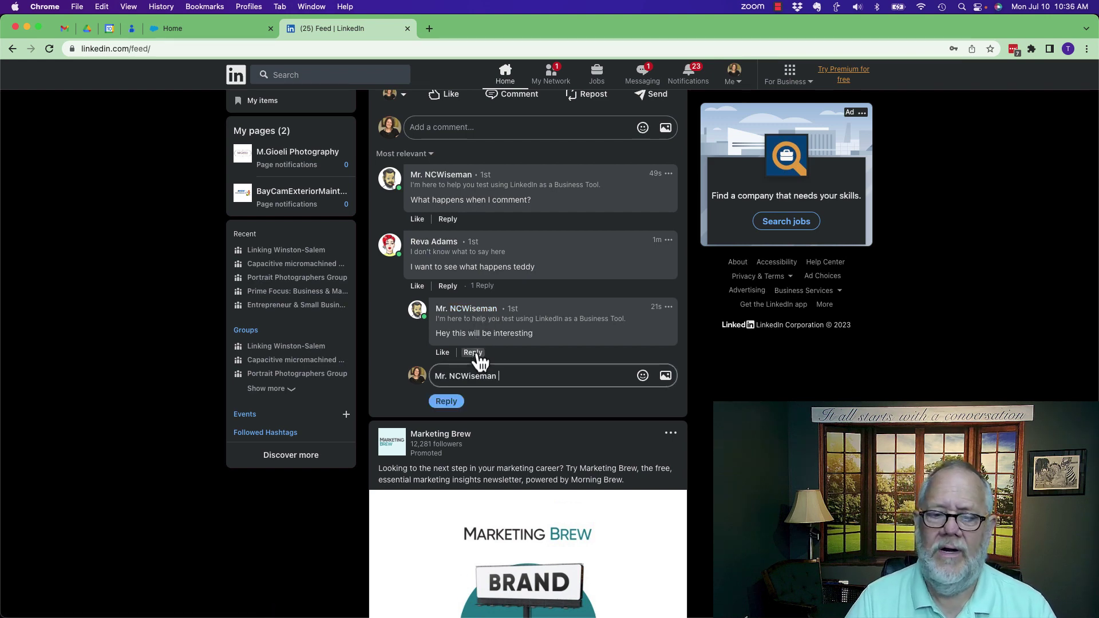
{"action": "type", "text": "I"}
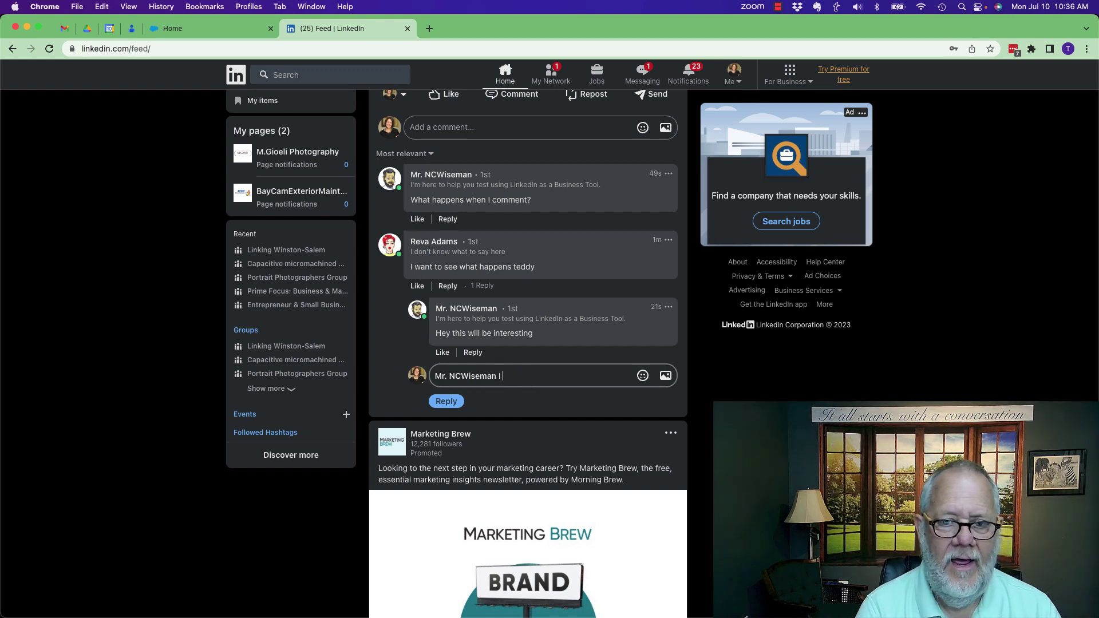
{"action": "type", "text": "'m with"}
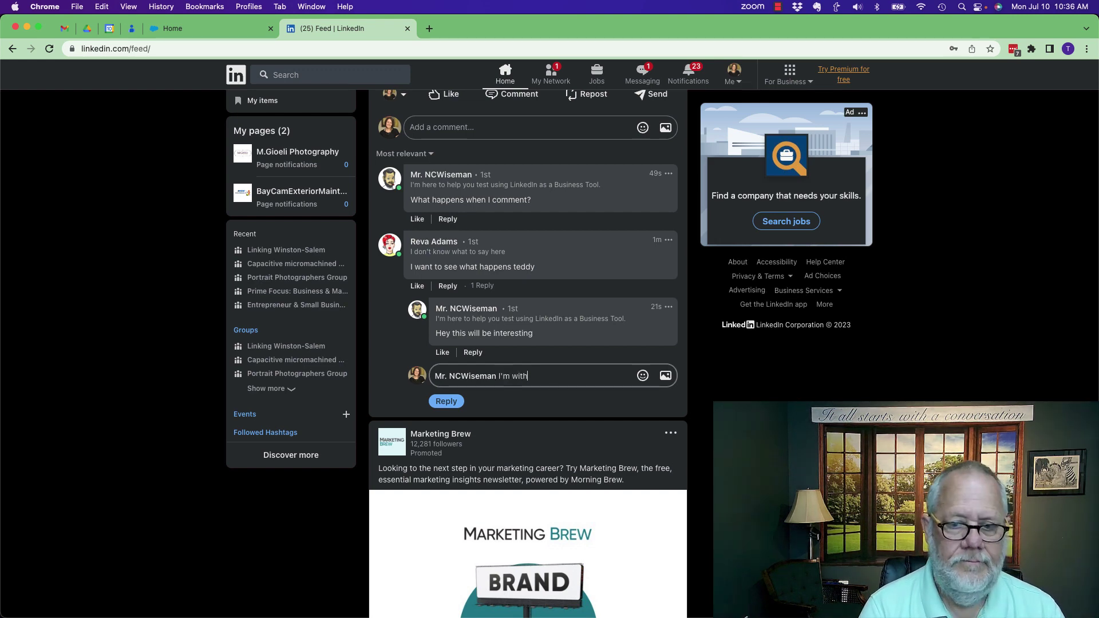
{"action": "type", "text": " you."}
{"action": "left_click", "coordinate": [447, 403]}
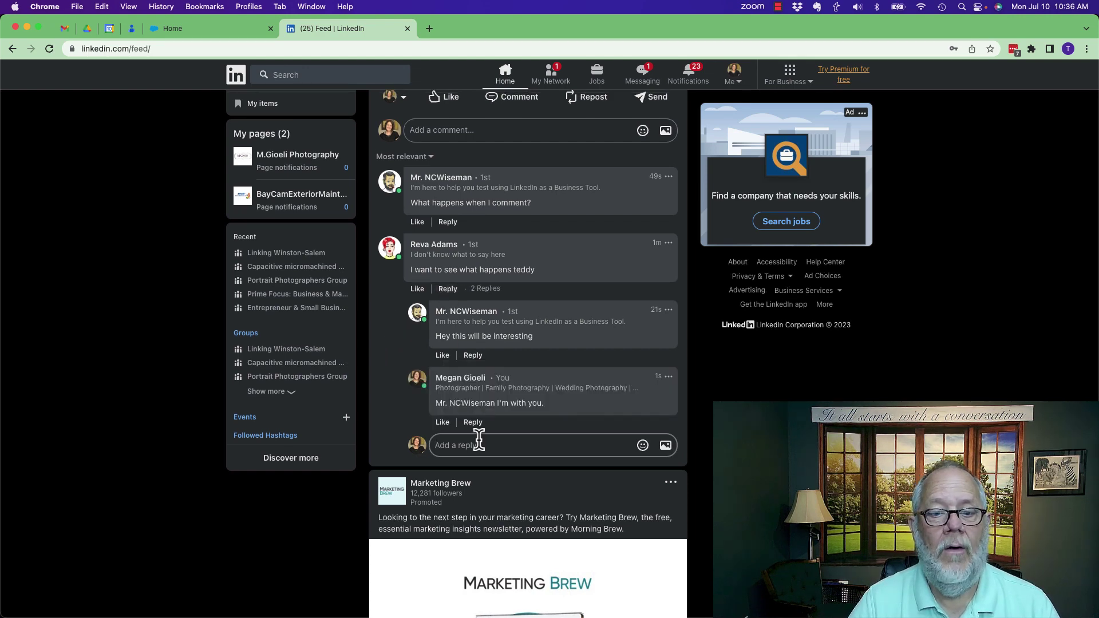
{"action": "left_click", "coordinate": [388, 361]}
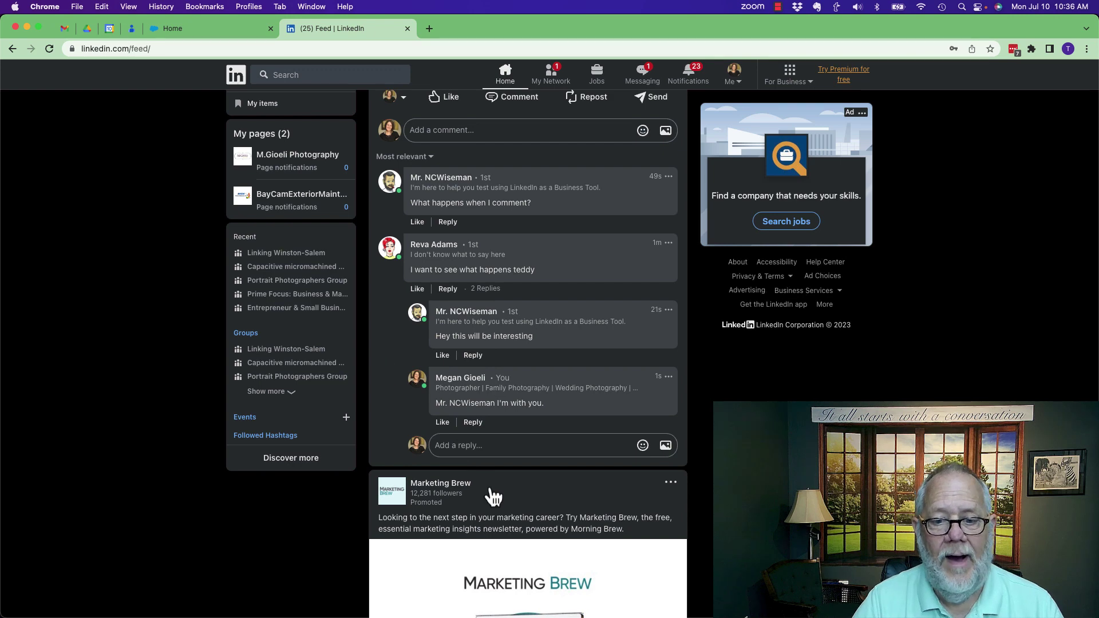
{"action": "left_click", "coordinate": [449, 289]}
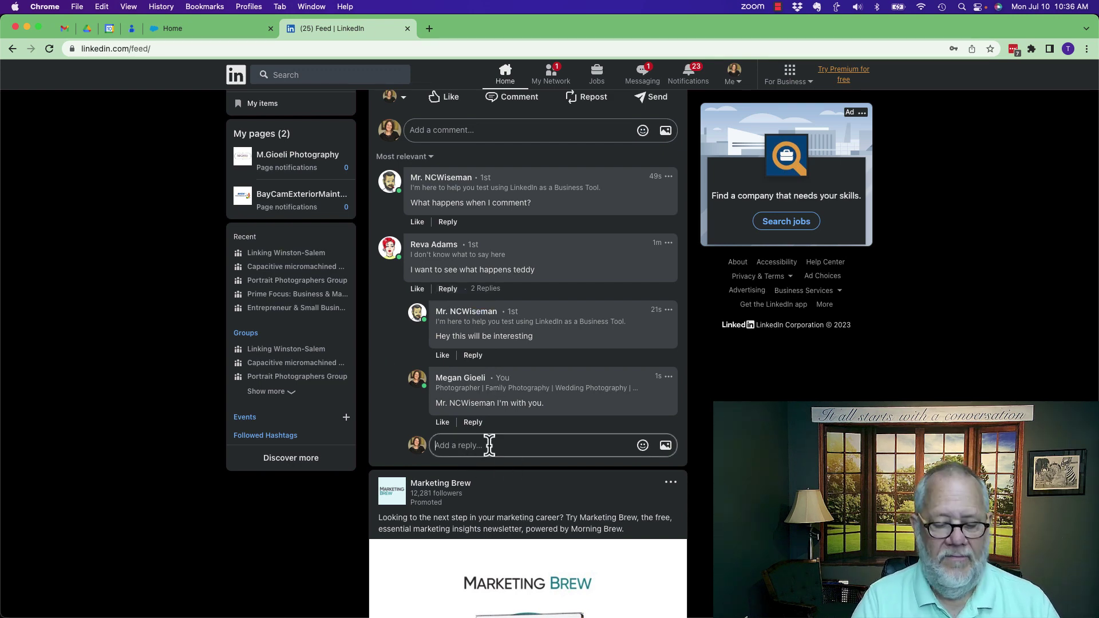
{"action": "type", "text": "yeah - I agree"}
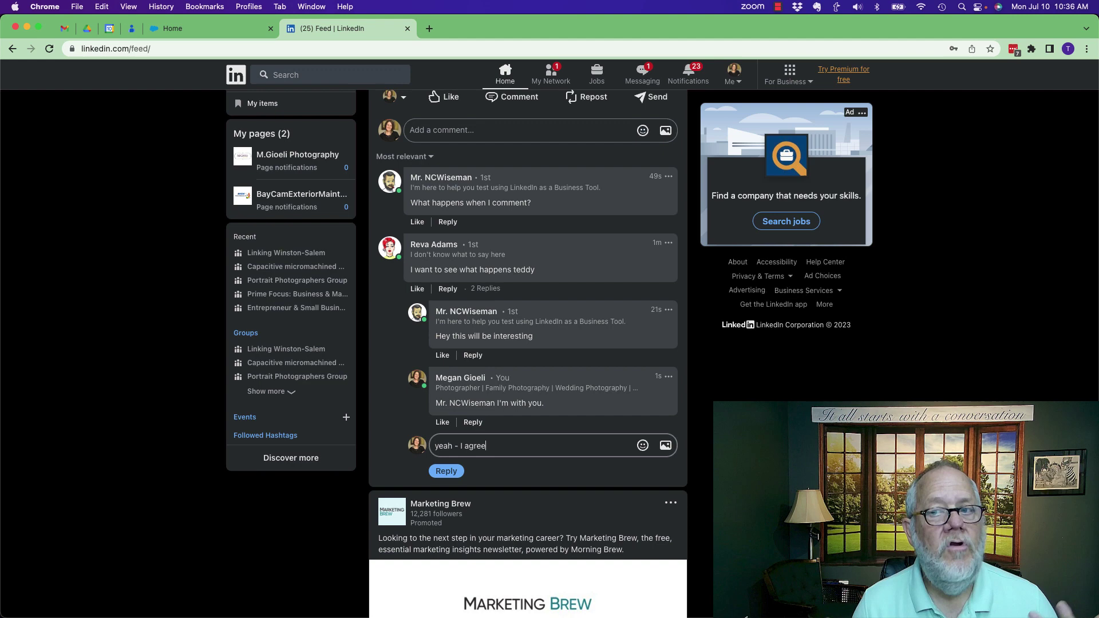
{"action": "left_click", "coordinate": [446, 471]}
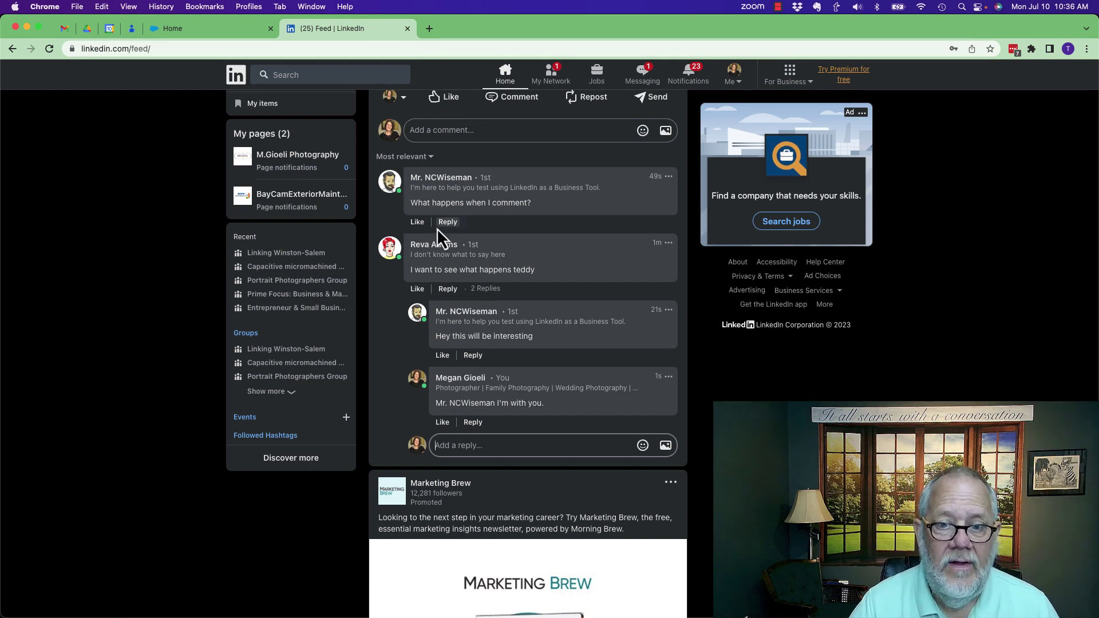
{"action": "left_click", "coordinate": [448, 290]}
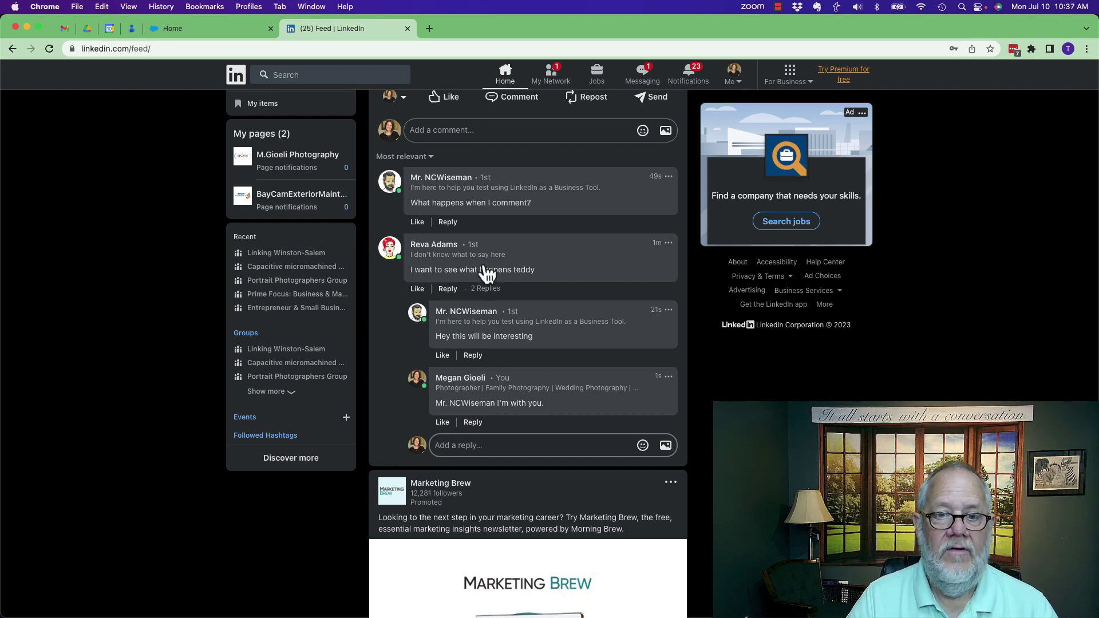
Step: Post the thread reply 'I like the way you think' followed by the commenter's first name
{"action": "left_click", "coordinate": [438, 252]}
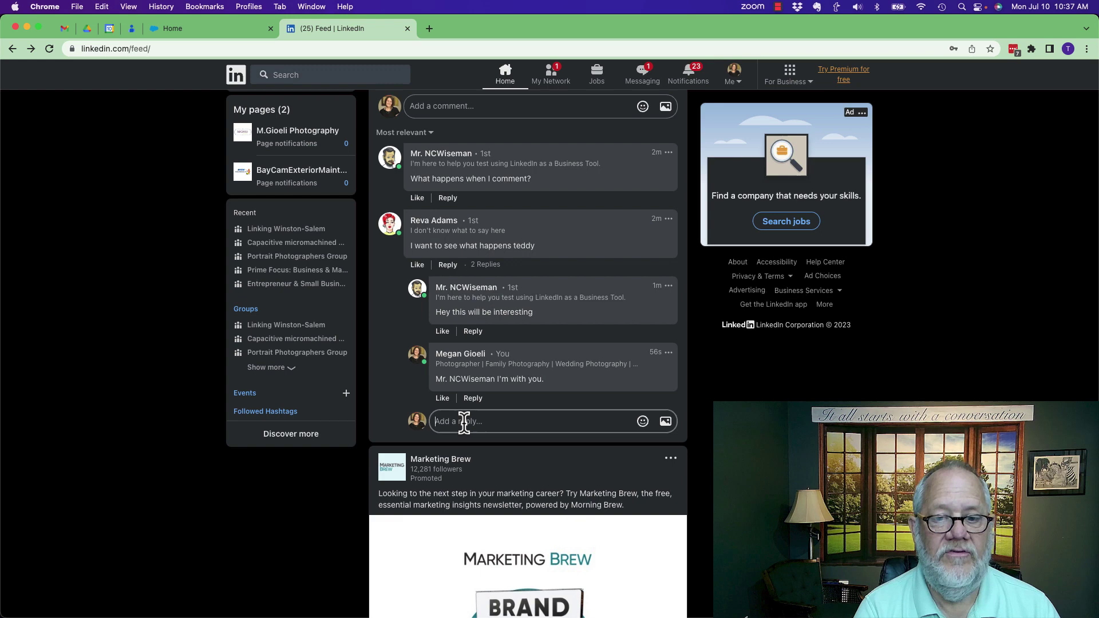
{"action": "type", "text": "I like the"}
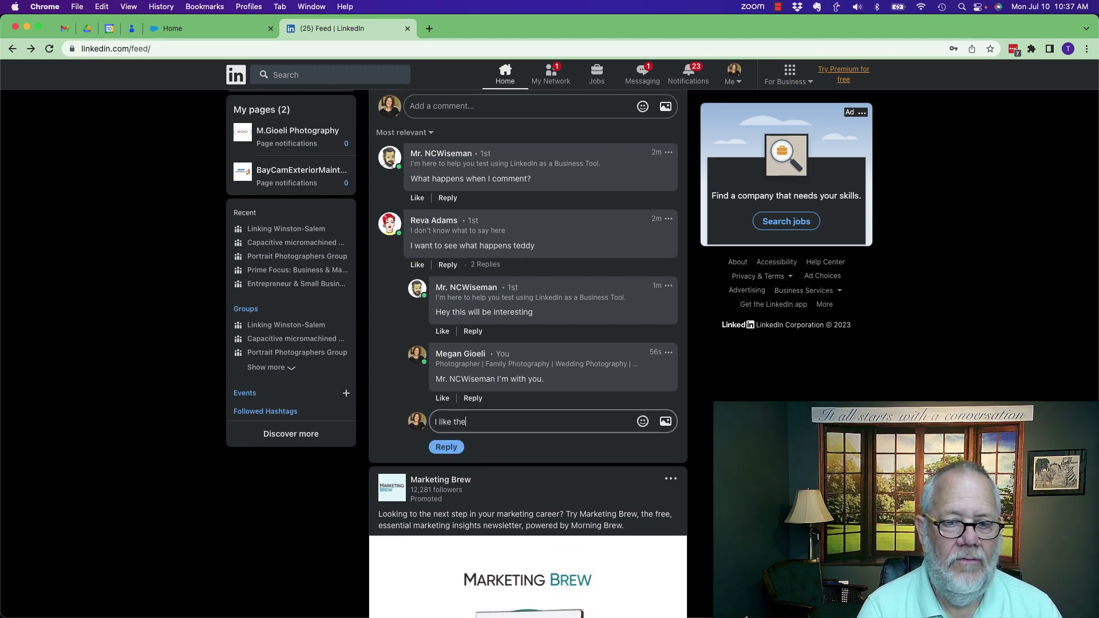
{"action": "type", "text": " way you thi"}
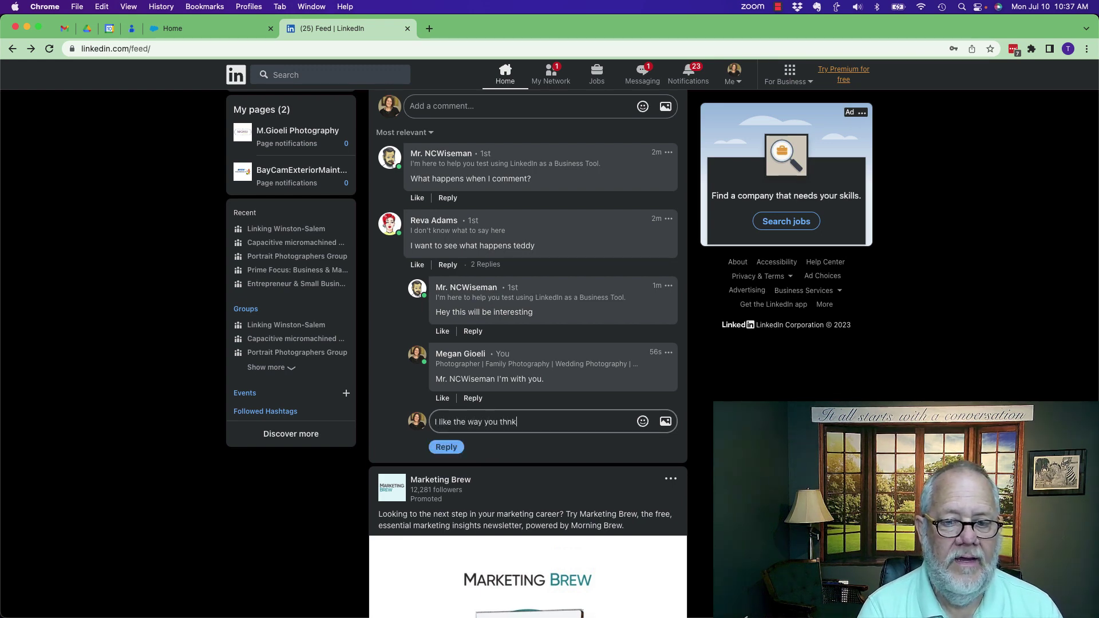
{"action": "type", "text": "nk Reva"}
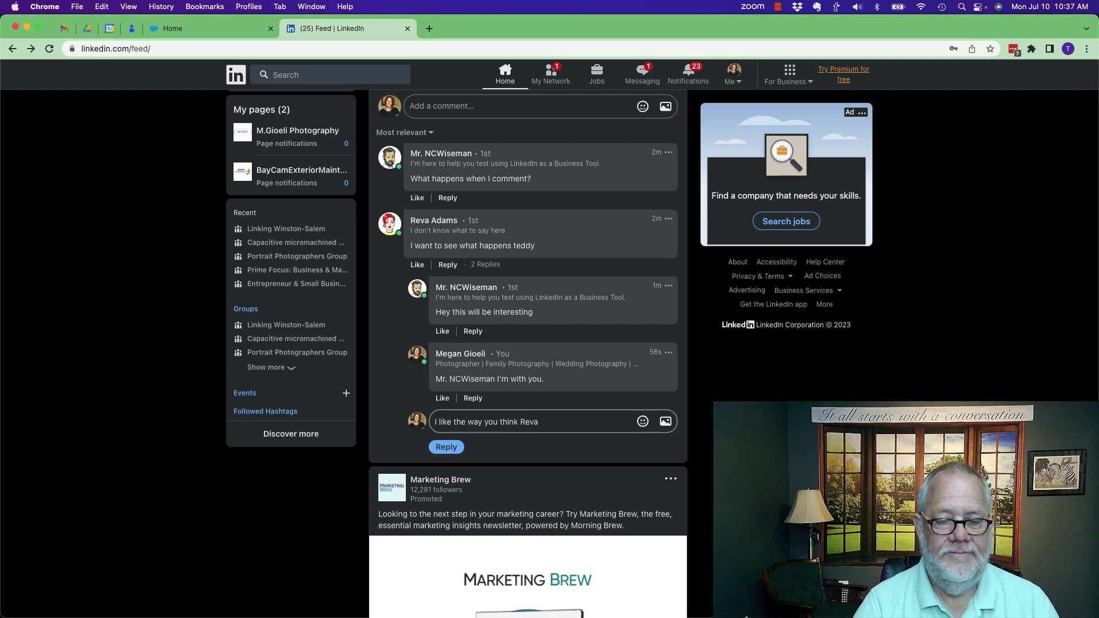
{"action": "left_click", "coordinate": [445, 448]}
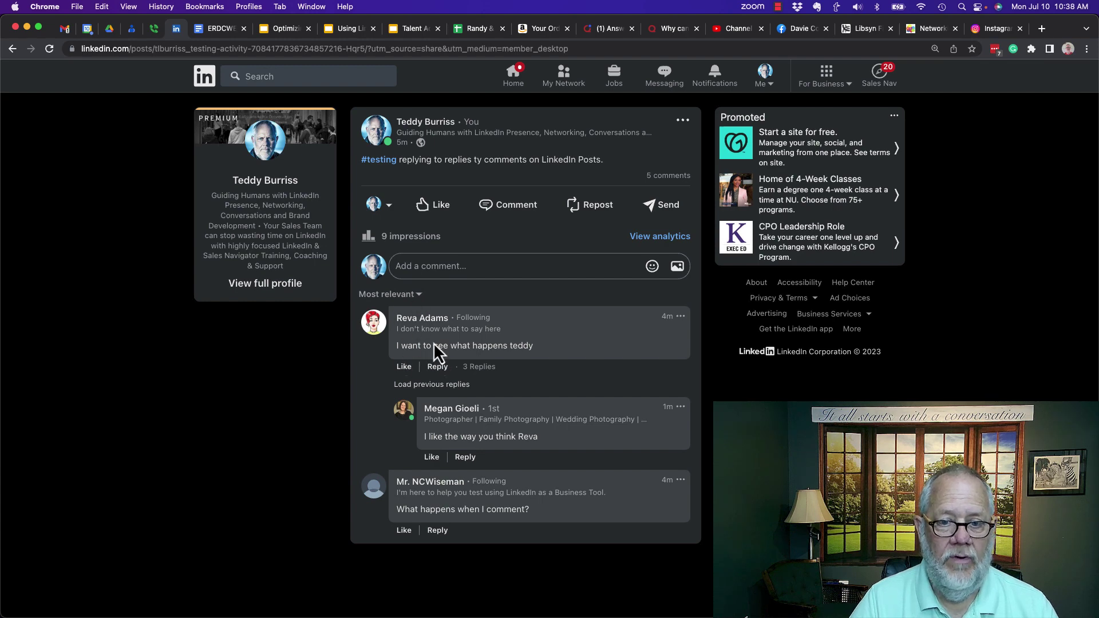
Step: Sort comments by Most recent, load the earlier replies, and open a reply after the last reply
{"action": "left_click", "coordinate": [416, 295]}
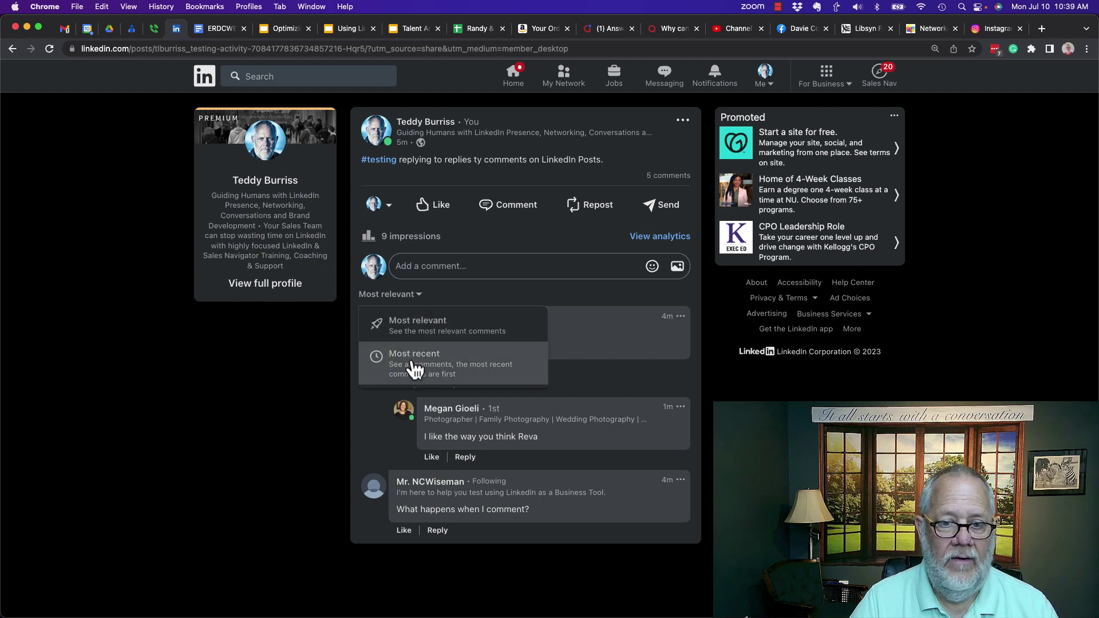
{"action": "left_click", "coordinate": [413, 367]}
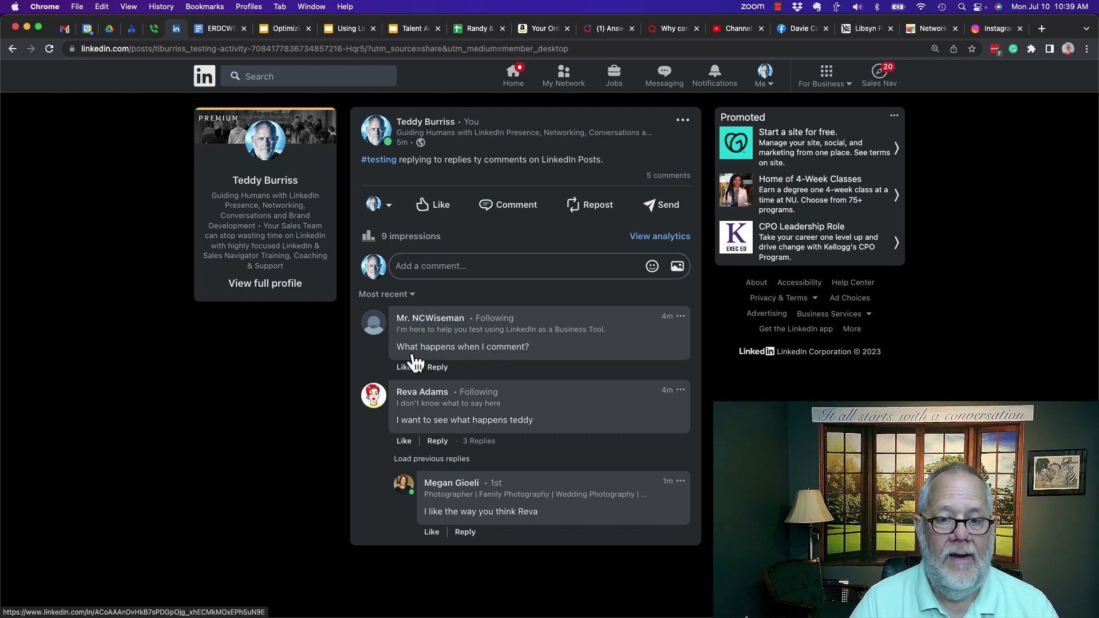
{"action": "left_click", "coordinate": [432, 459]}
{"action": "scroll", "coordinate": [264, 453], "scroll_direction": "down", "scroll_amount": 2}
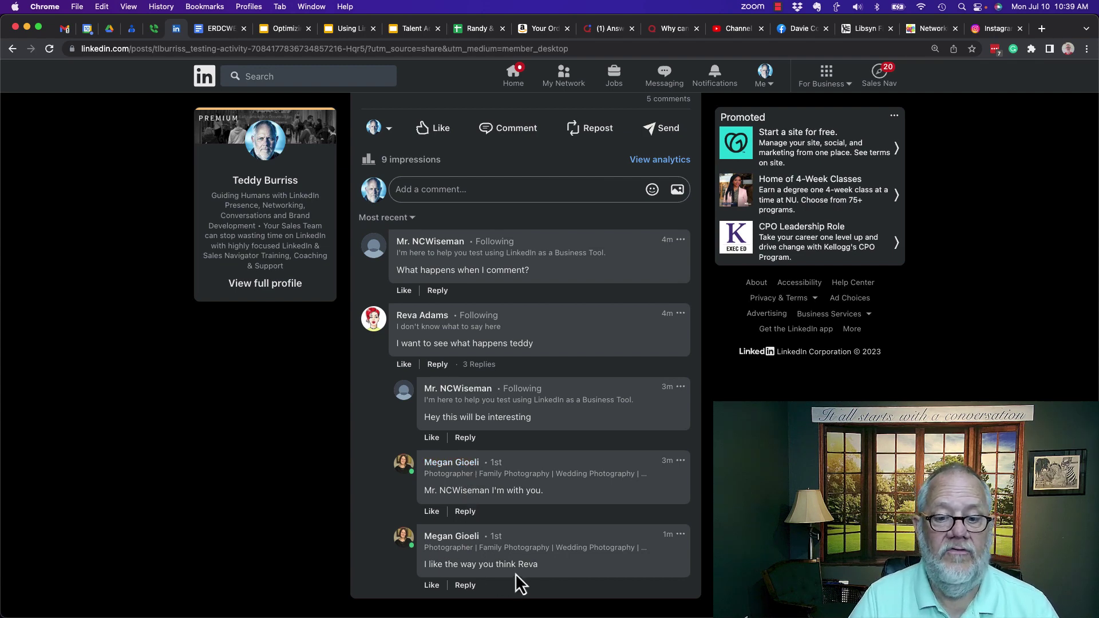
{"action": "left_click", "coordinate": [465, 438]}
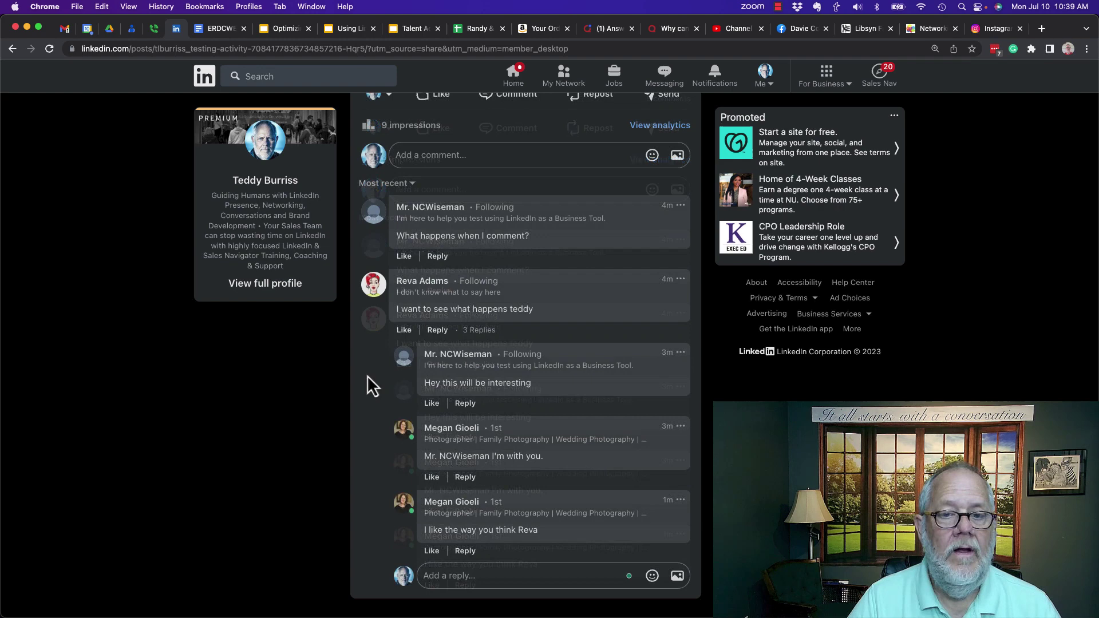
Step: Open a reply box under the 'What happens when I comment?' comment
{"action": "left_click", "coordinate": [437, 257]}
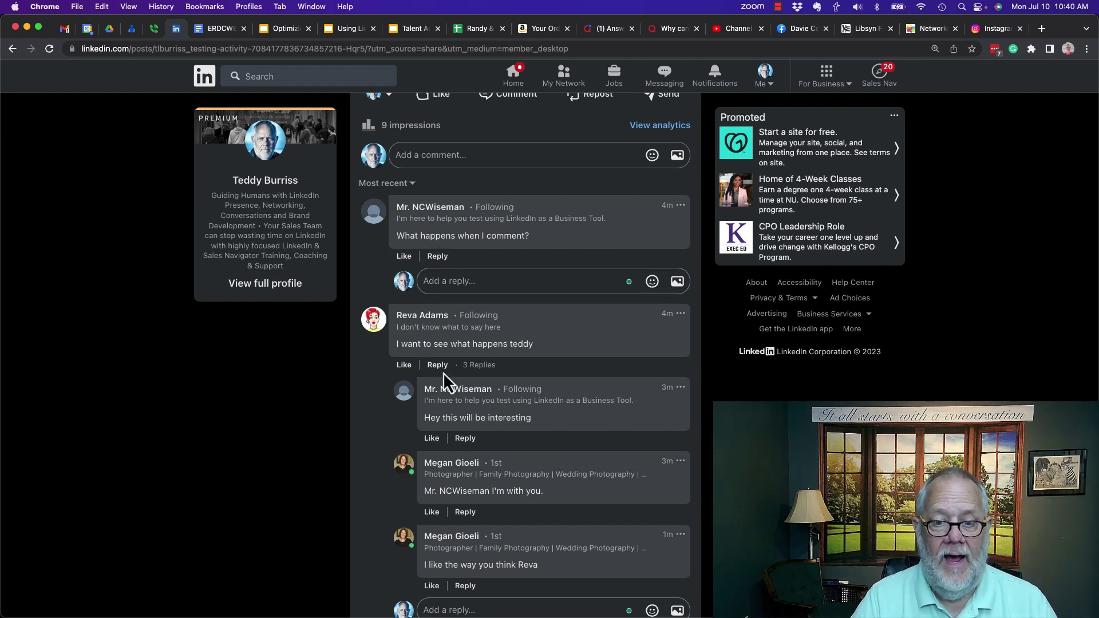
{"action": "scroll", "coordinate": [375, 434], "scroll_direction": "down", "scroll_amount": 1}
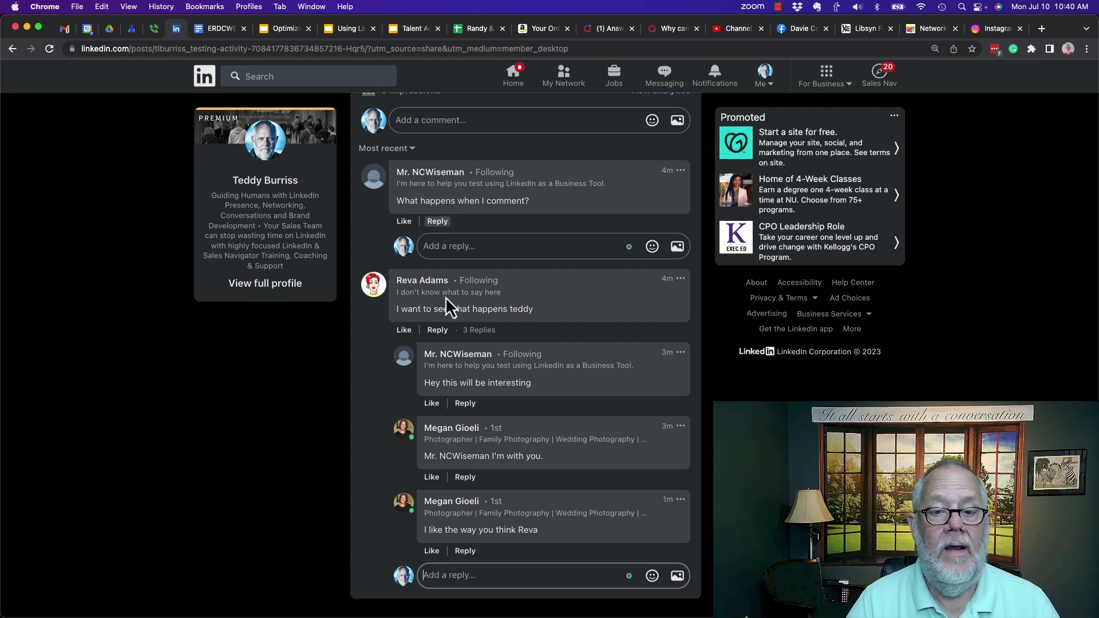
Step: Replace the prefilled mention with a 'Thanks' reply naming the test account, and post it
{"action": "left_click", "coordinate": [465, 404]}
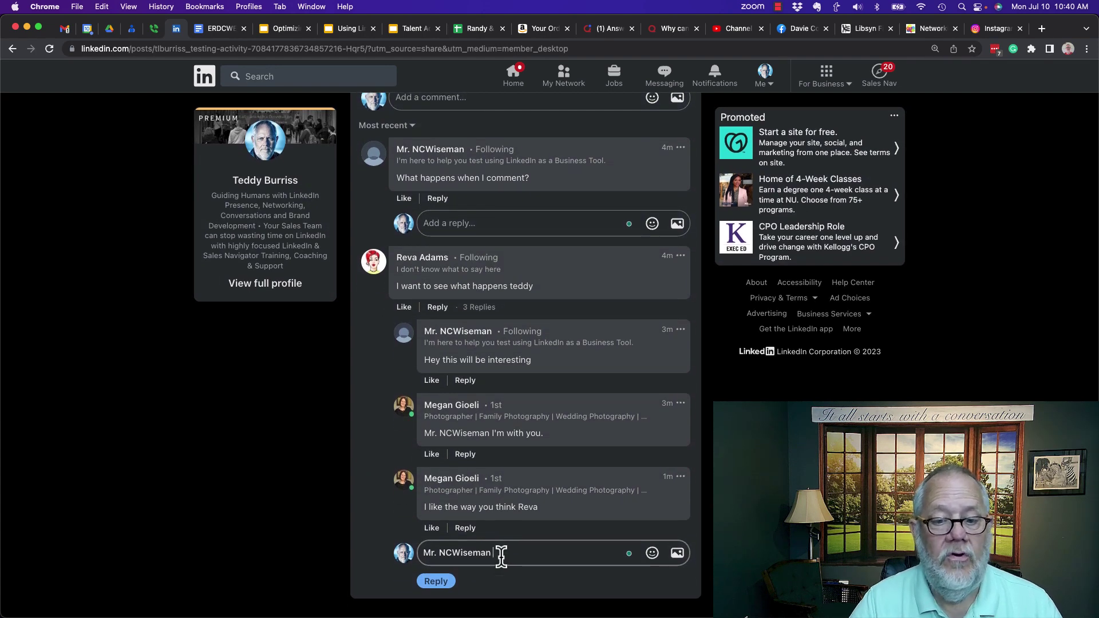
{"action": "left_click_drag", "start_coordinate": [501, 553], "coordinate": [414, 554]}
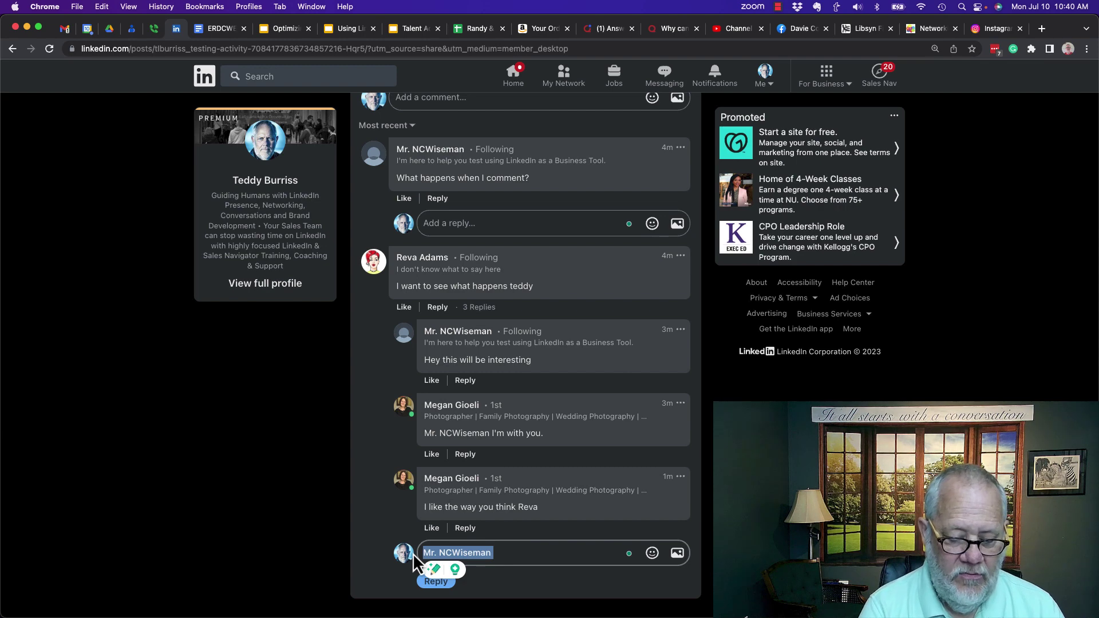
{"action": "type", "text": "Thanks "}
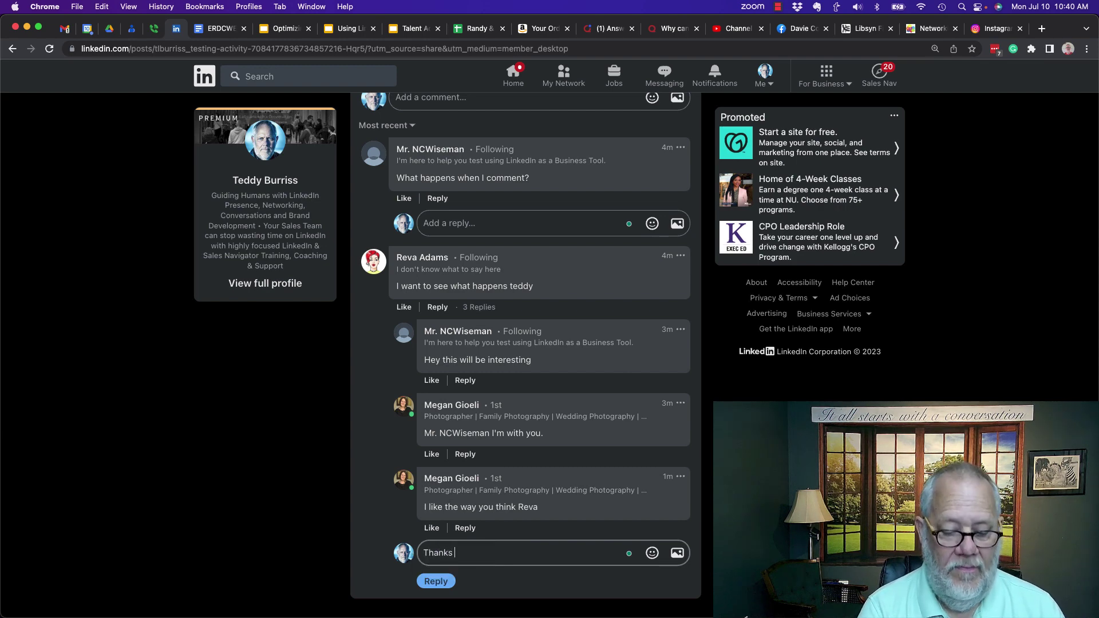
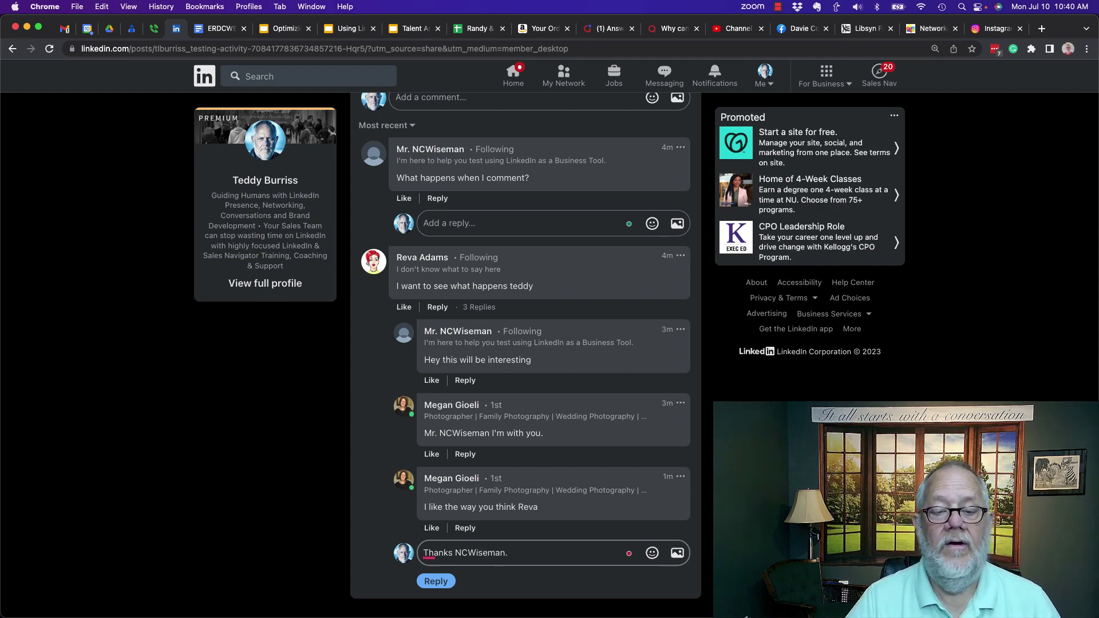
{"action": "left_click", "coordinate": [438, 582]}
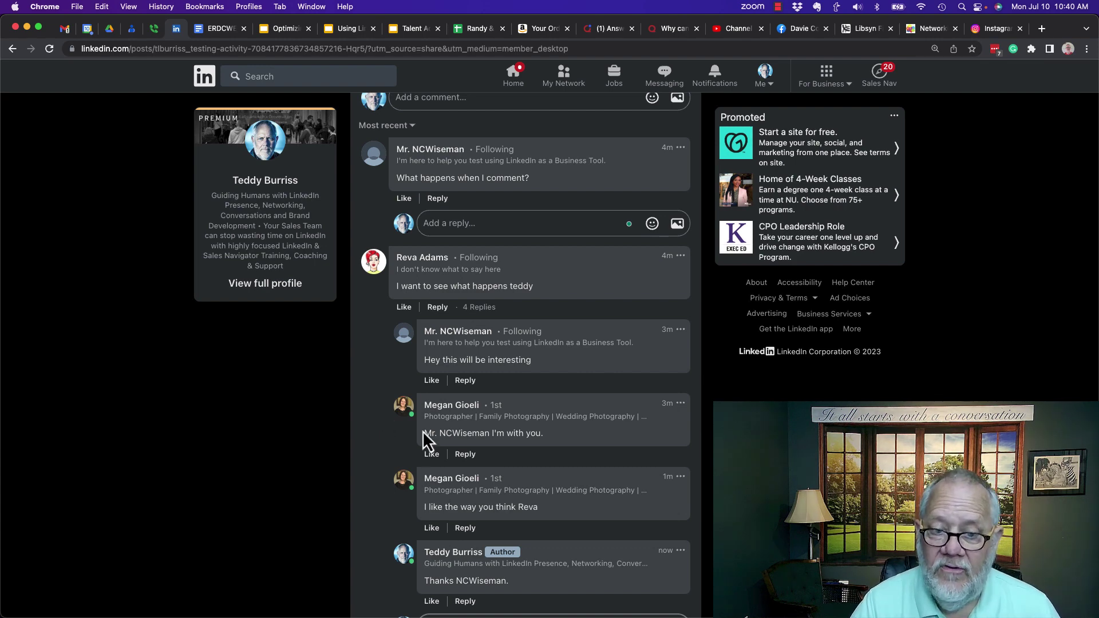
{"action": "left_click", "coordinate": [465, 454]}
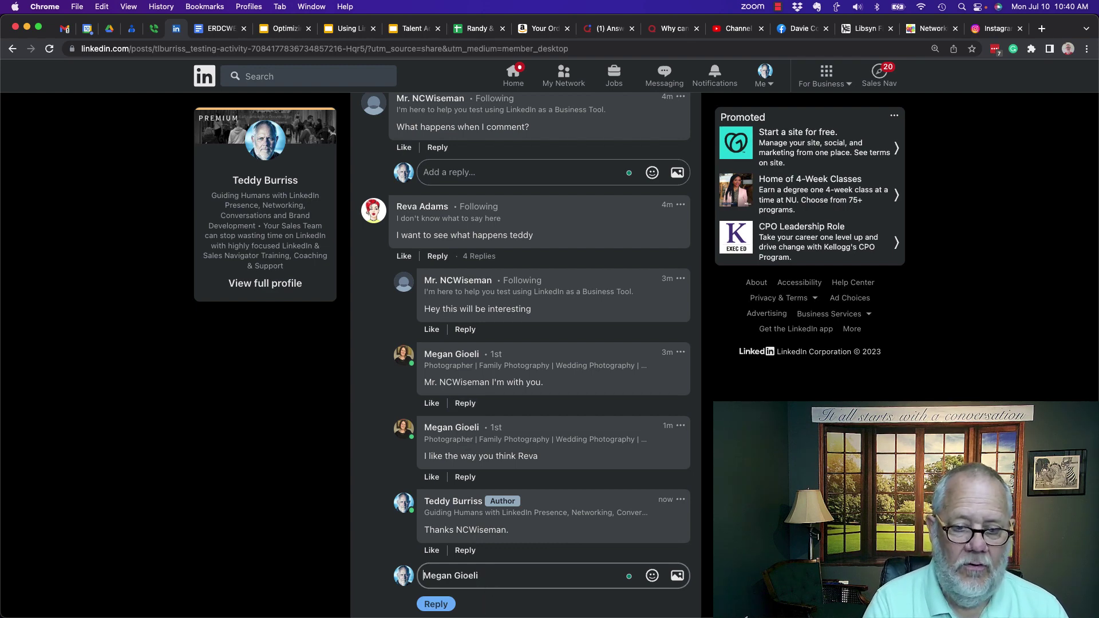
{"action": "type", "text": "Yeah"}
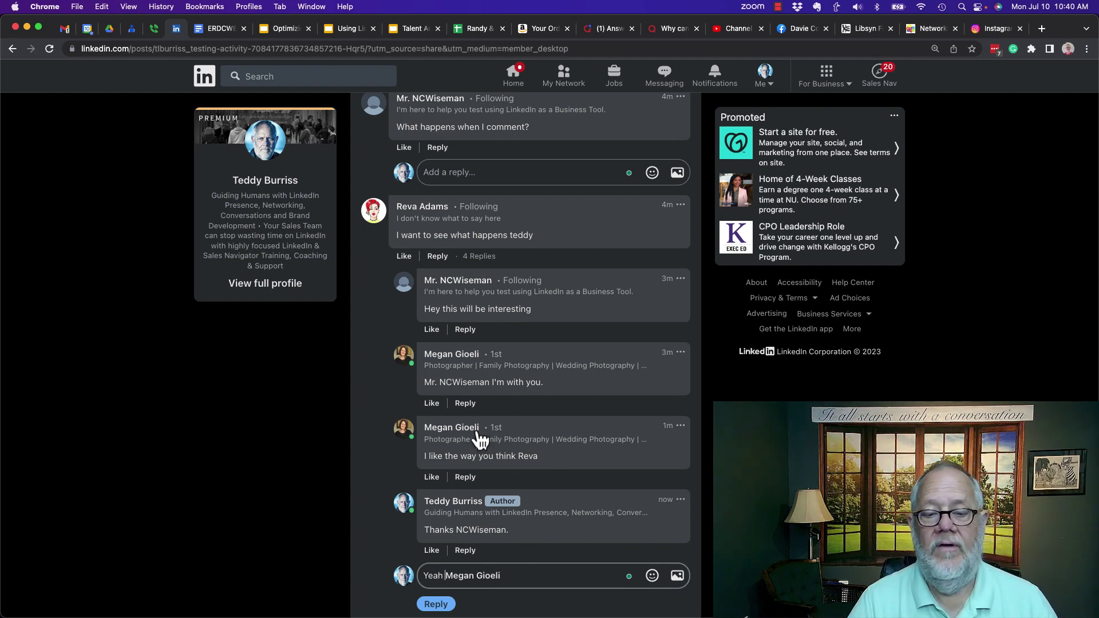
{"action": "left_click_drag", "start_coordinate": [512, 576], "coordinate": [410, 578]}
{"action": "key", "text": "BackSpace"}
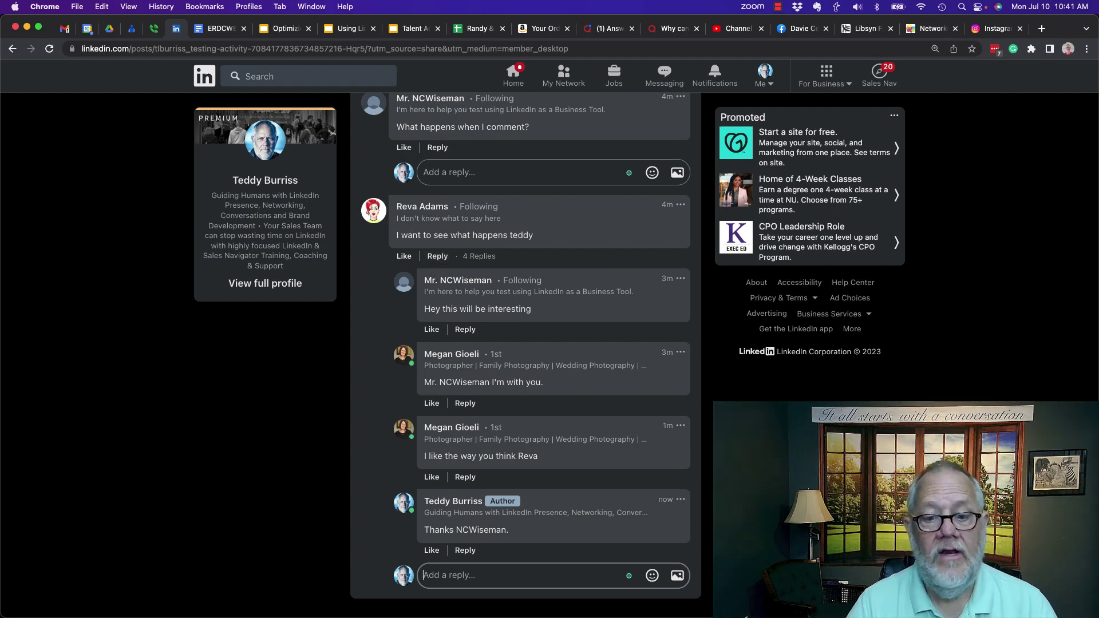
{"action": "left_click", "coordinate": [452, 586]}
{"action": "type", "text": "@rev"}
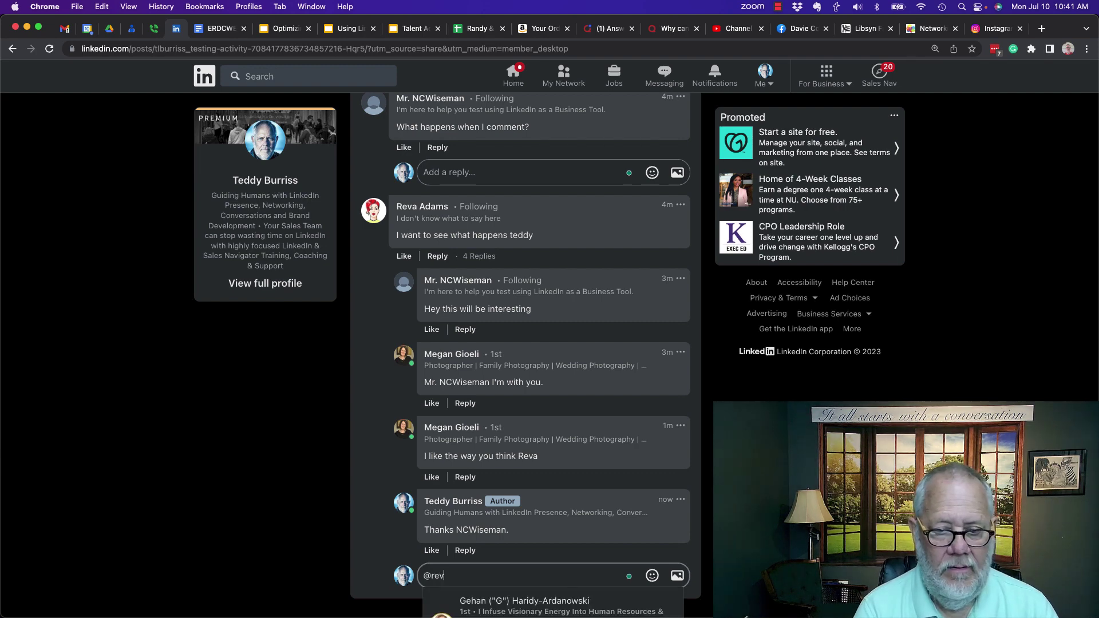
{"action": "type", "text": "a a"}
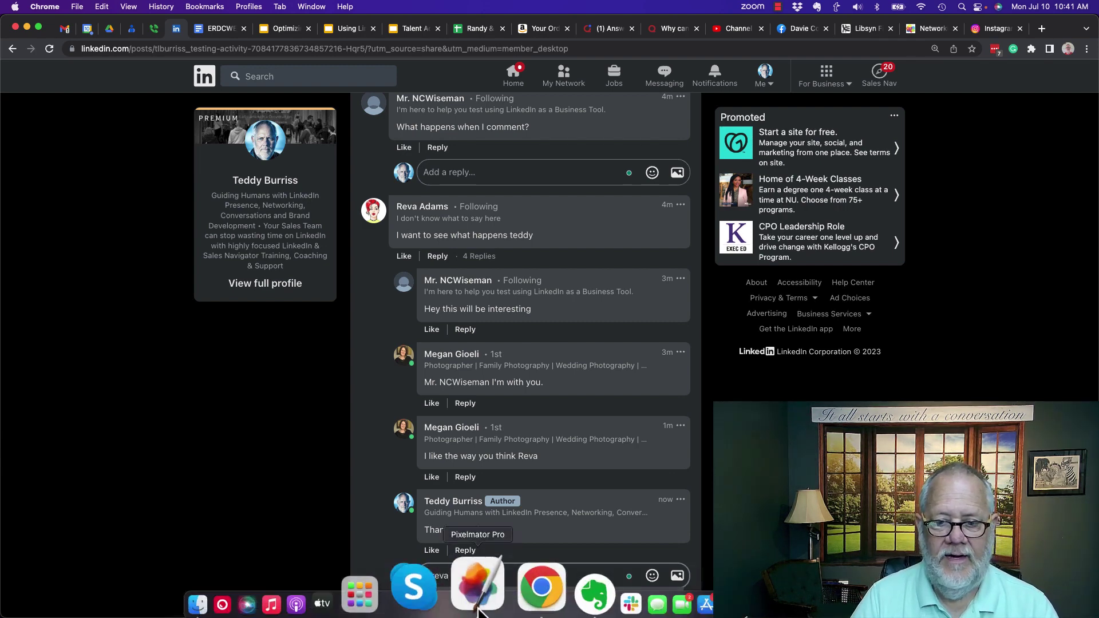
{"action": "left_click", "coordinate": [484, 607]}
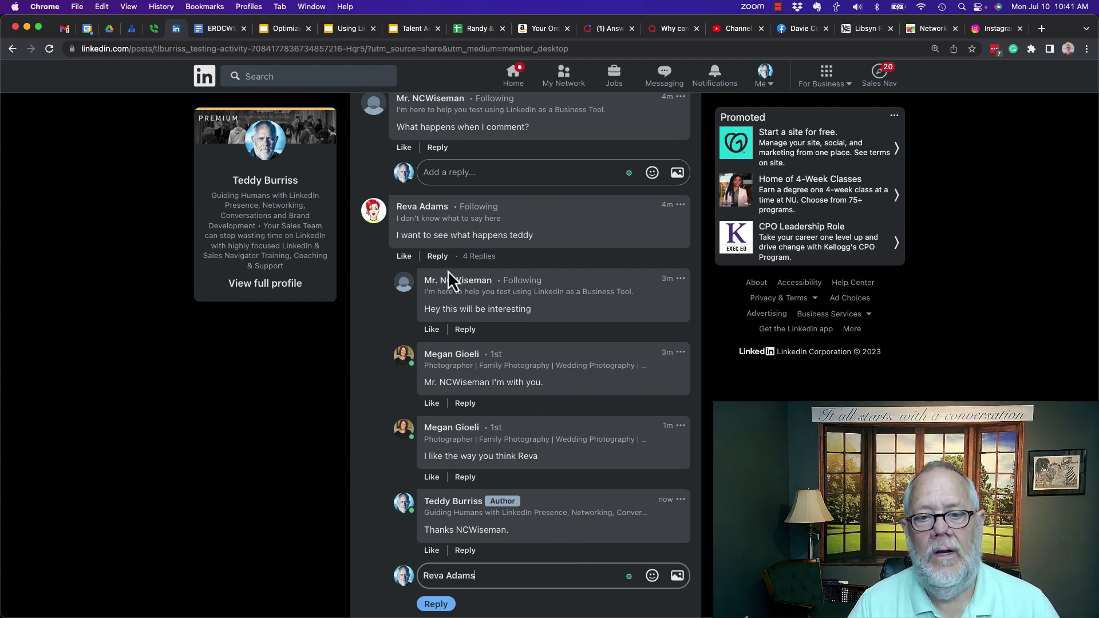
{"action": "left_click", "coordinate": [438, 257]}
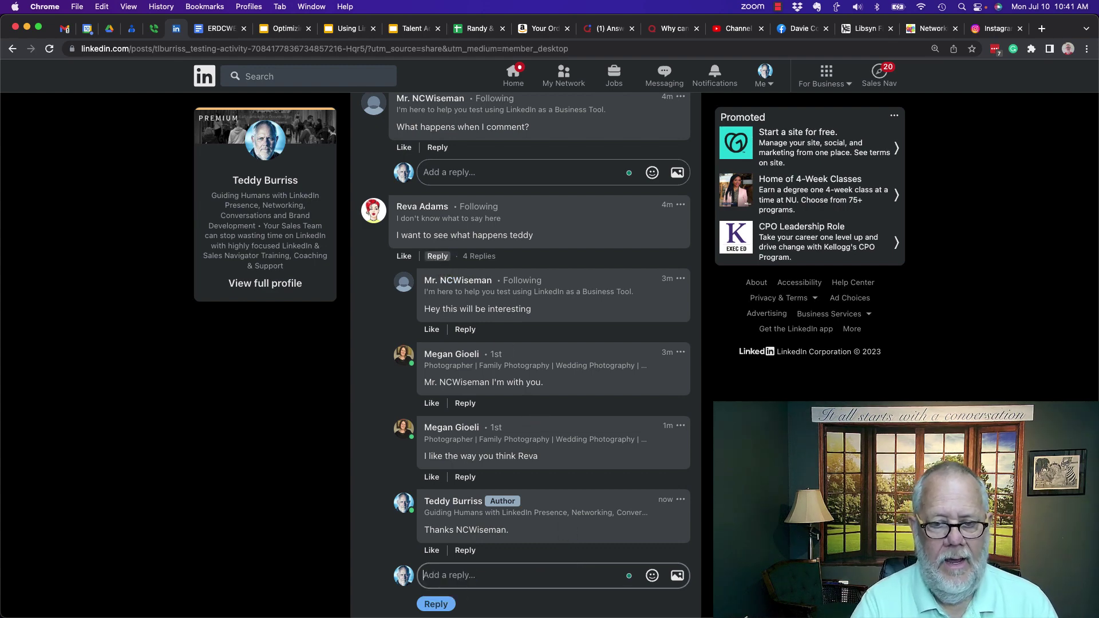
{"action": "left_click", "coordinate": [438, 256]}
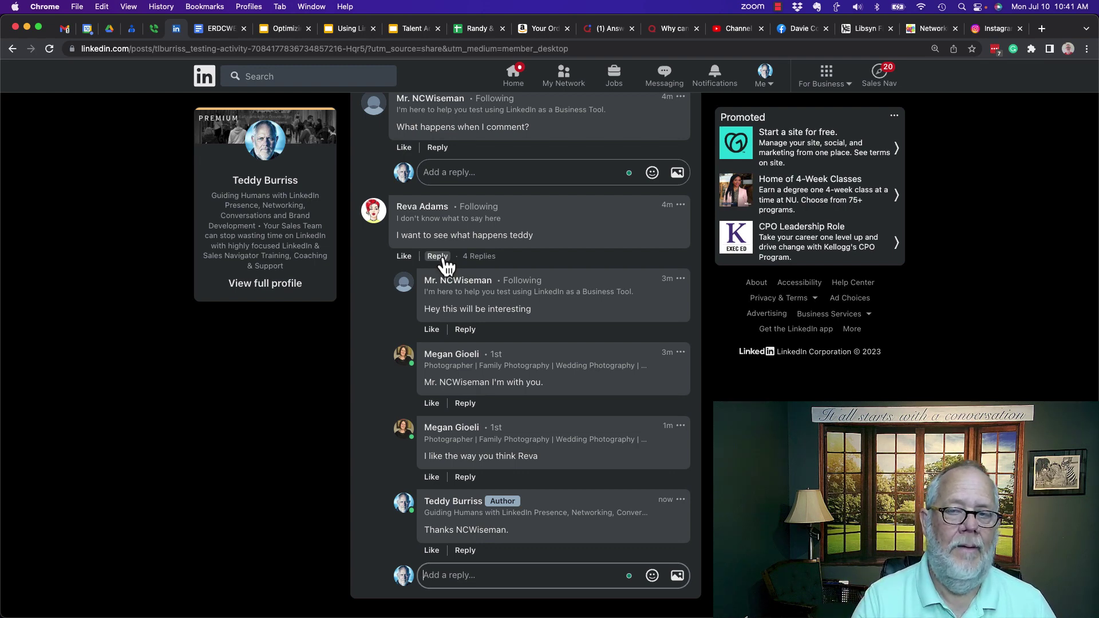
{"action": "left_click", "coordinate": [438, 256]}
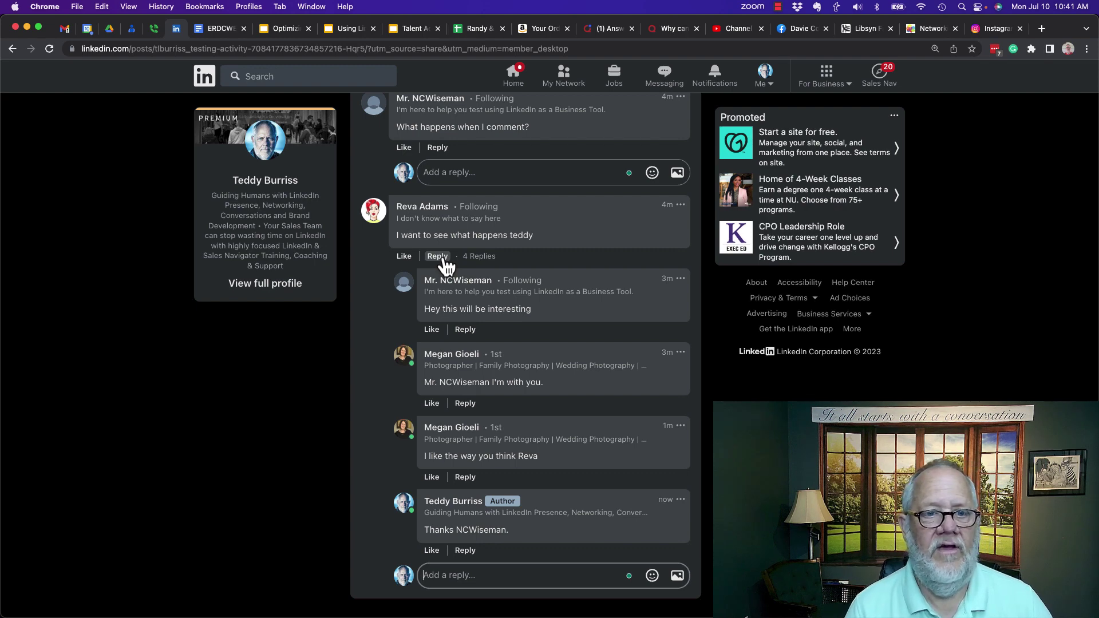